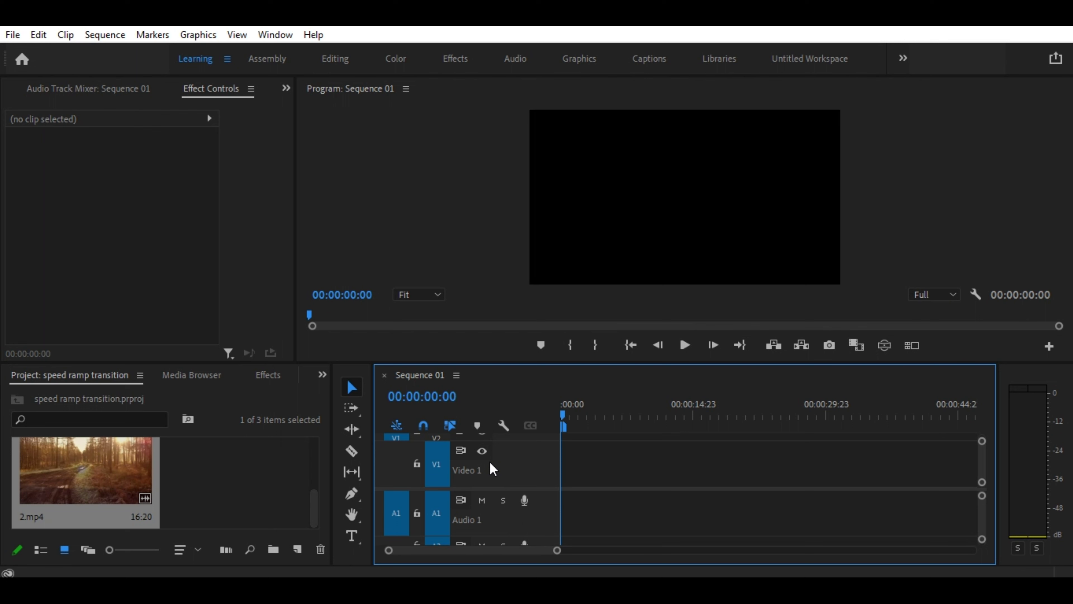
Select 3.mp4 and 2.mp4 in the Project bin and drag both onto the timeline
{"action": "left_click", "coordinate": [275, 379]}
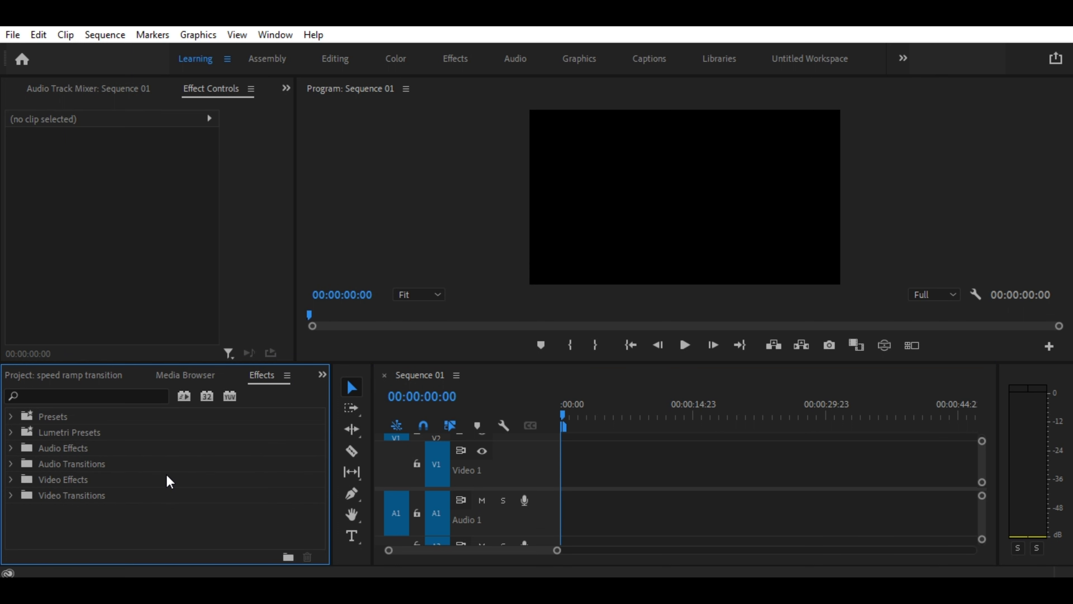
{"action": "left_click", "coordinate": [83, 376]}
{"action": "left_click_drag", "start_coordinate": [314, 510], "coordinate": [314, 479]}
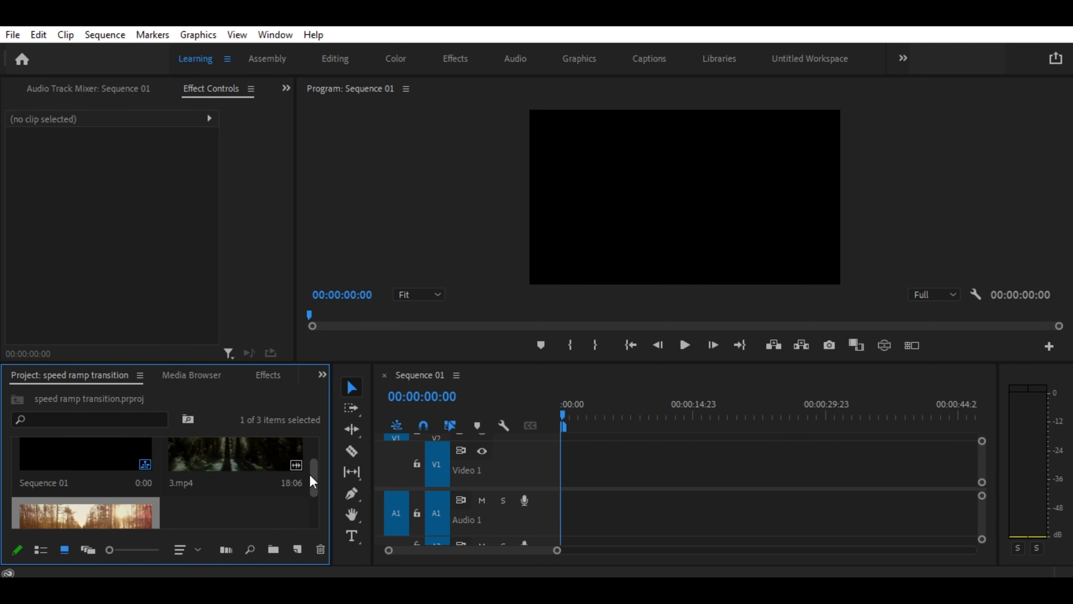
{"action": "left_click", "coordinate": [213, 464]}
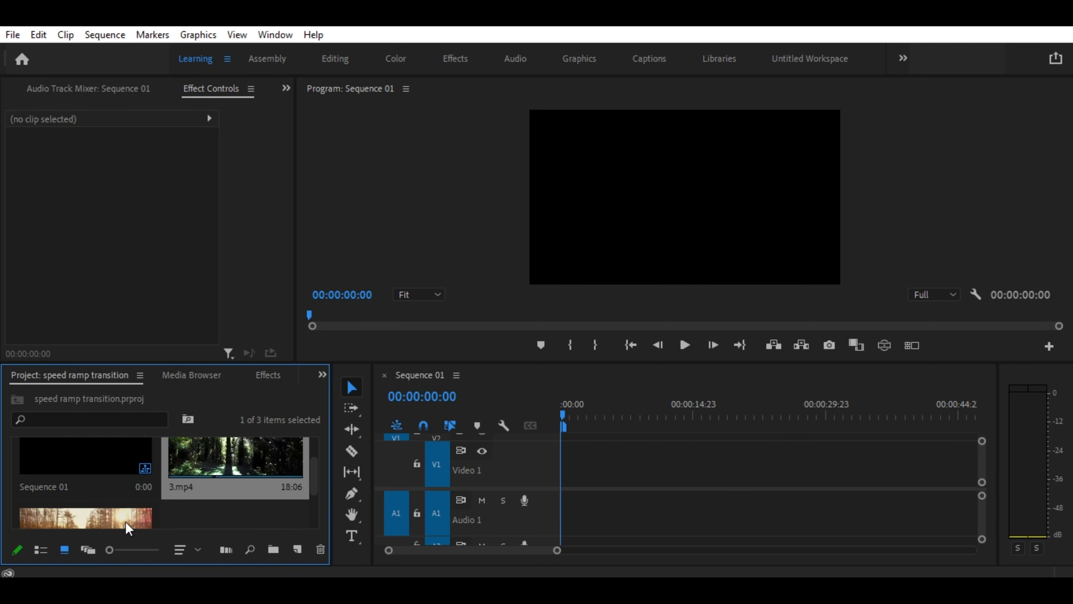
{"action": "left_click", "coordinate": [129, 525], "text": "ctrl"}
{"action": "left_click_drag", "start_coordinate": [226, 464], "coordinate": [634, 496]}
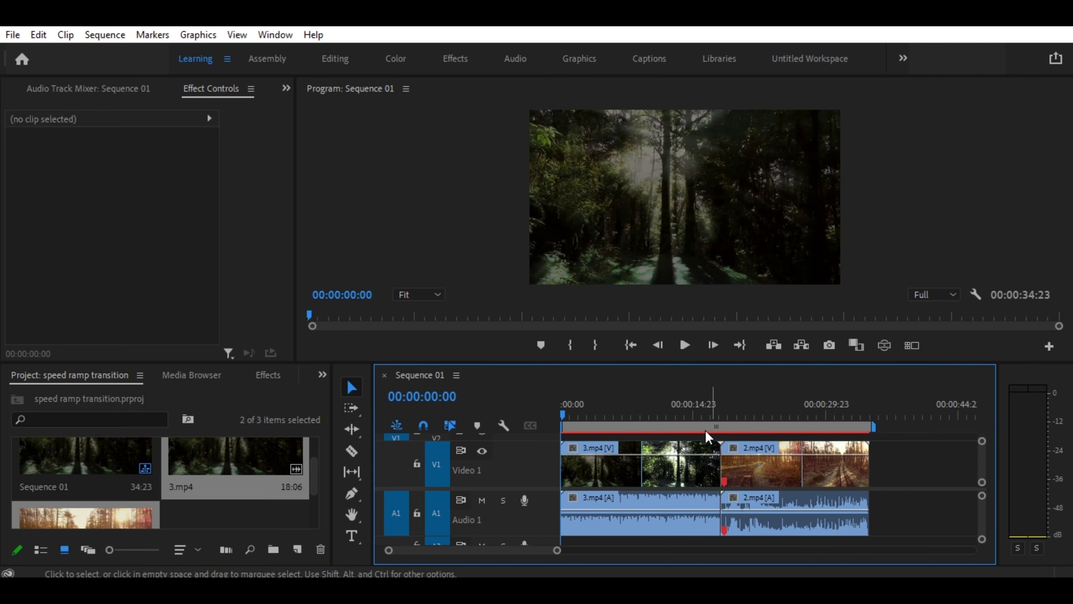
Scrub the playhead around 00:00:15 to preview 3.mp4 cutting into 2.mp4
{"action": "left_click", "coordinate": [694, 411]}
{"action": "left_click_drag", "start_coordinate": [692, 410], "coordinate": [731, 418]}
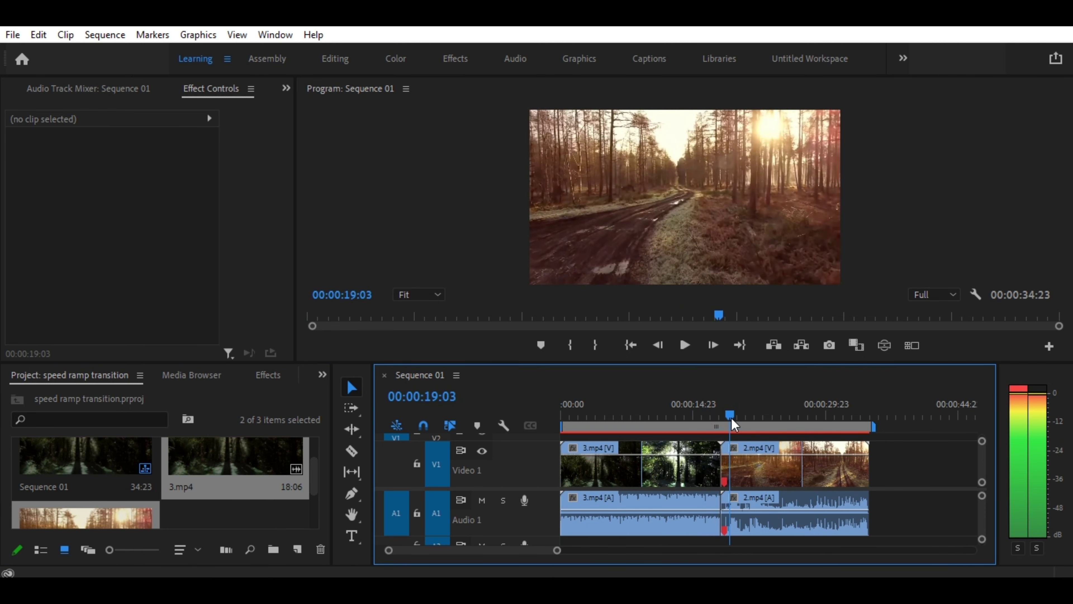
{"action": "left_click", "coordinate": [702, 409]}
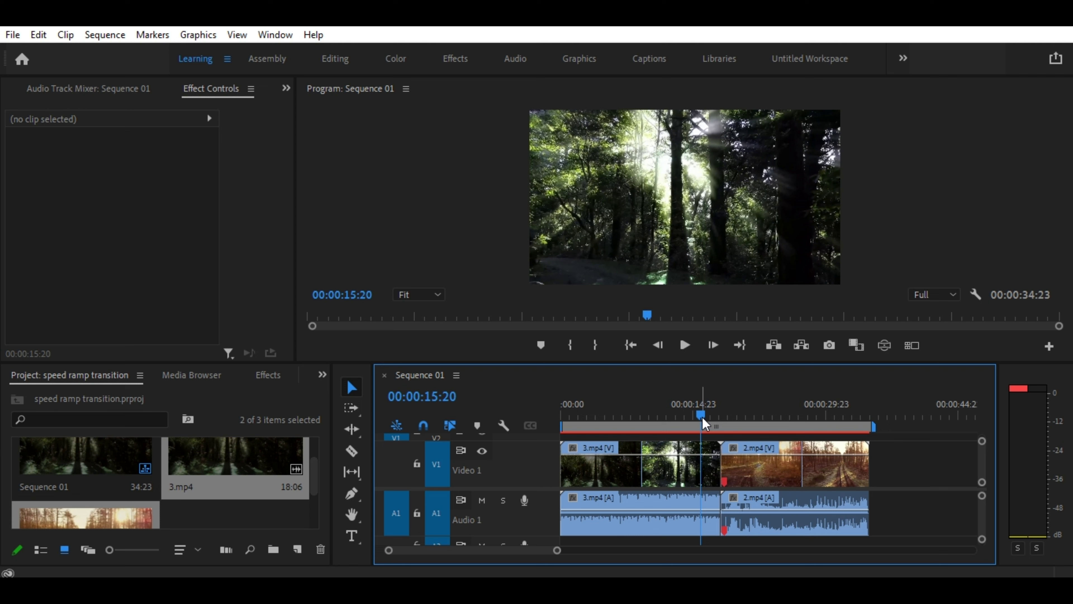
Nest the 3.mp4 clip into its own sequence, Nested Sequence 03
{"action": "right_click", "coordinate": [654, 470]}
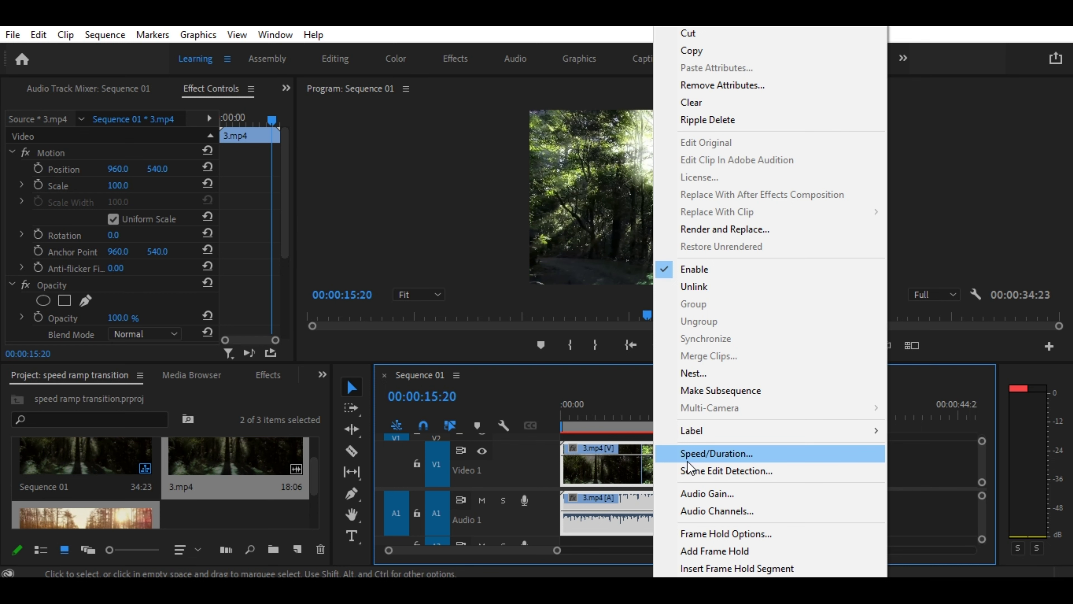
{"action": "left_click", "coordinate": [637, 414]}
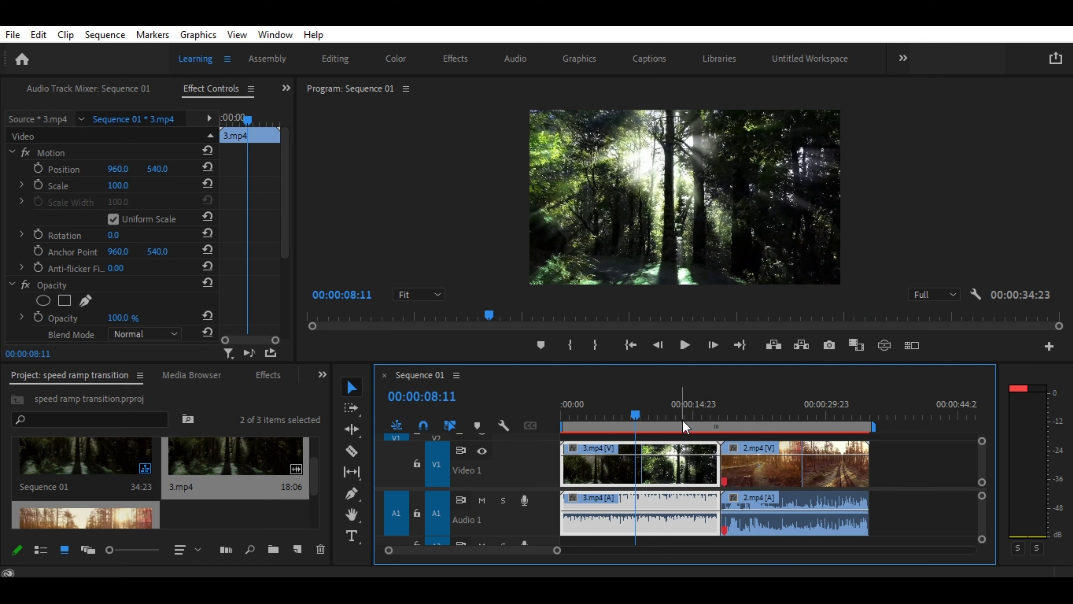
{"action": "right_click", "coordinate": [680, 470]}
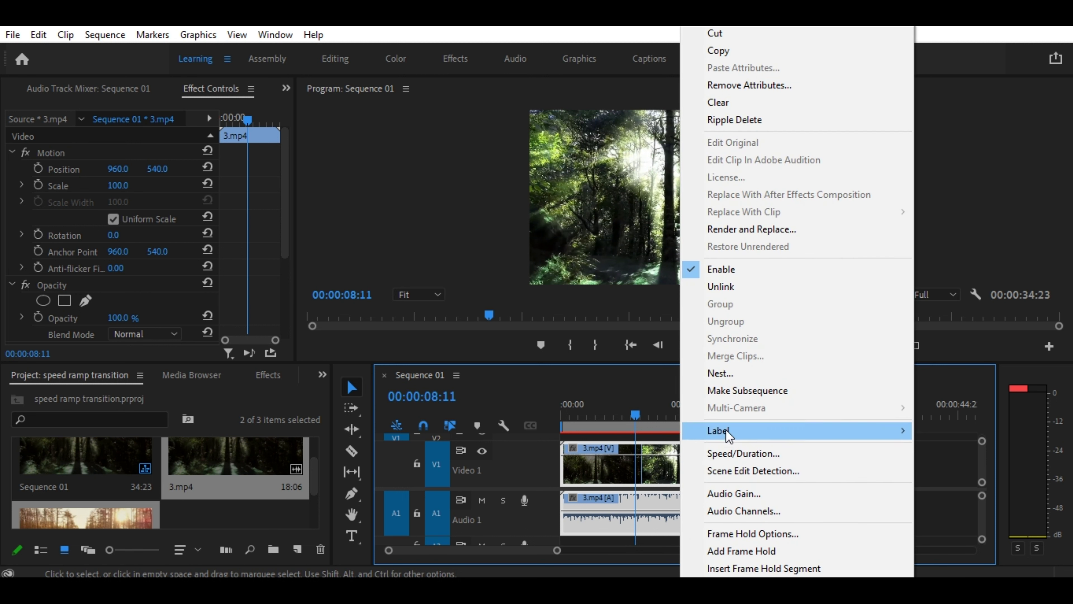
{"action": "left_click", "coordinate": [734, 373]}
{"action": "left_click", "coordinate": [494, 324]}
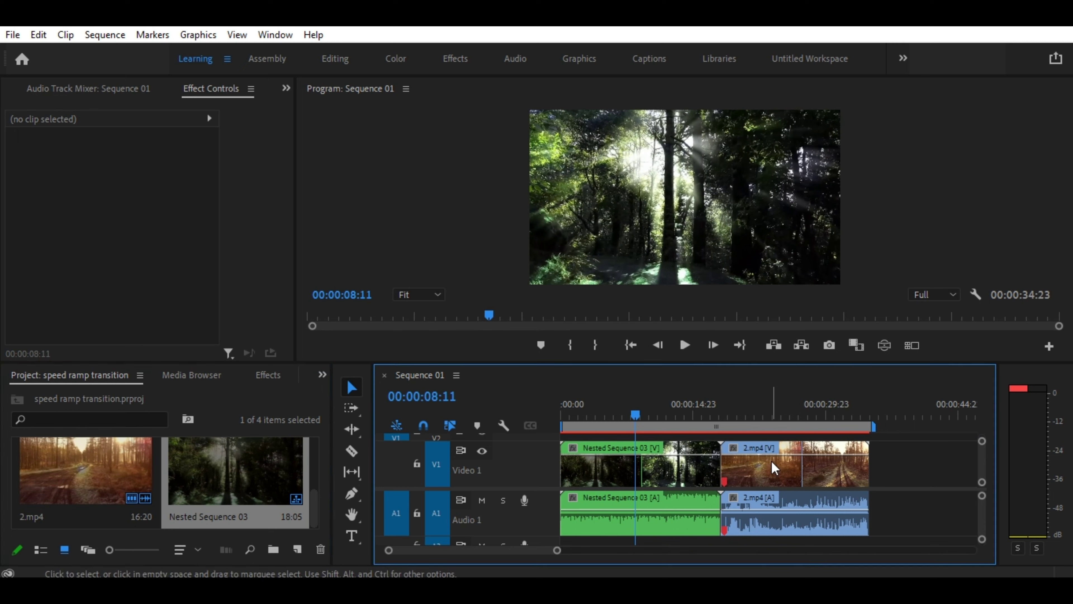
Nest the 2.mp4 clip as Nested Sequence 04 and set the playhead where the ramp starts
{"action": "right_click", "coordinate": [772, 465]}
{"action": "left_click", "coordinate": [833, 372]}
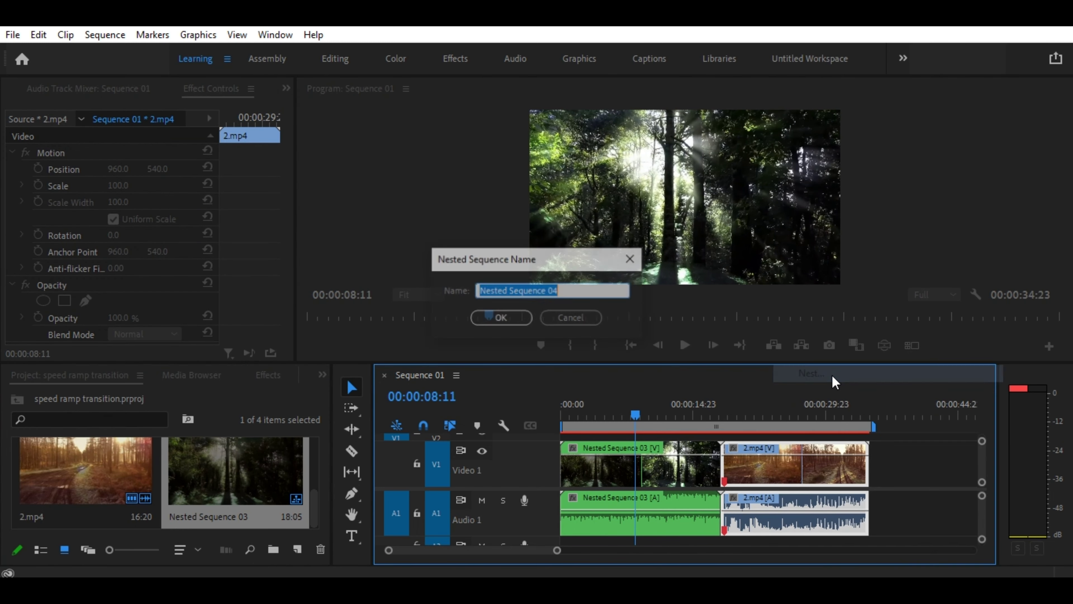
{"action": "left_click", "coordinate": [518, 322]}
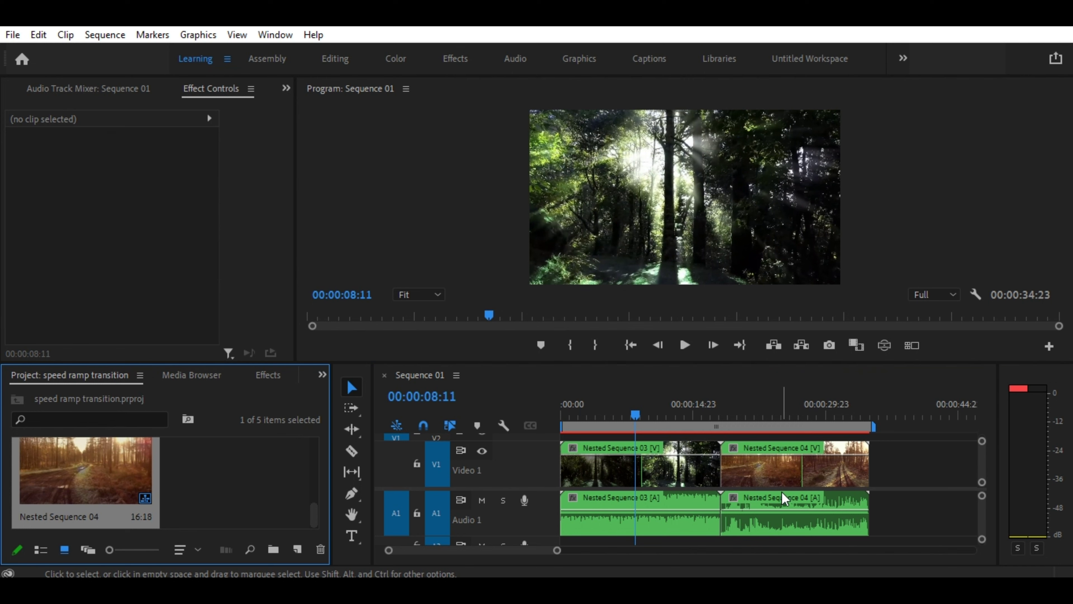
{"action": "left_click_drag", "start_coordinate": [686, 407], "coordinate": [672, 405]}
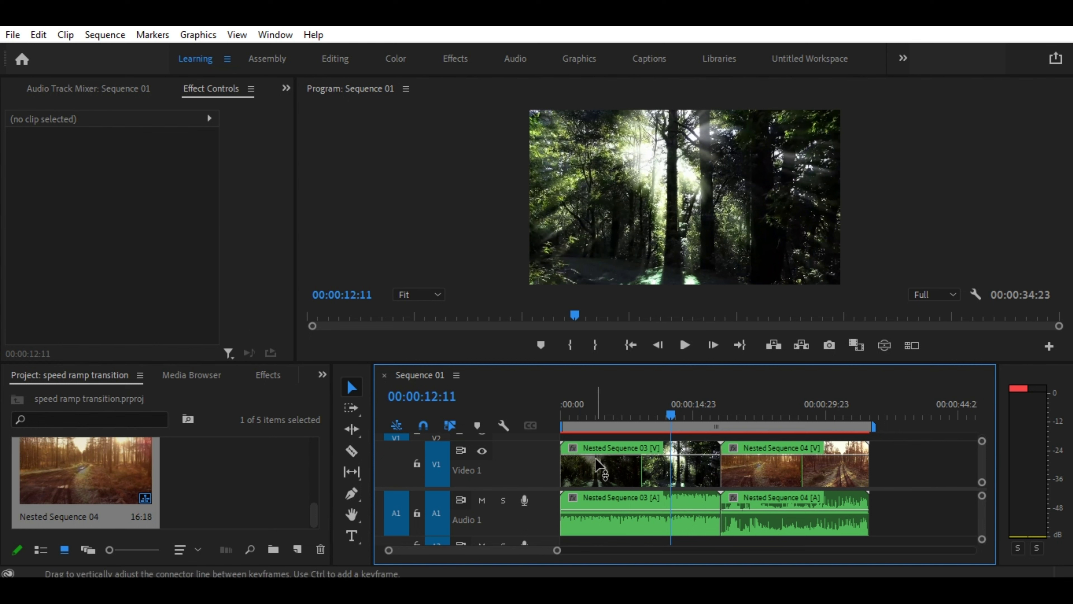
Set a Time Remapping Speed keyframe on Nested Sequence 03 at 00:00:12:11 in Effect Controls
{"action": "left_click", "coordinate": [662, 465]}
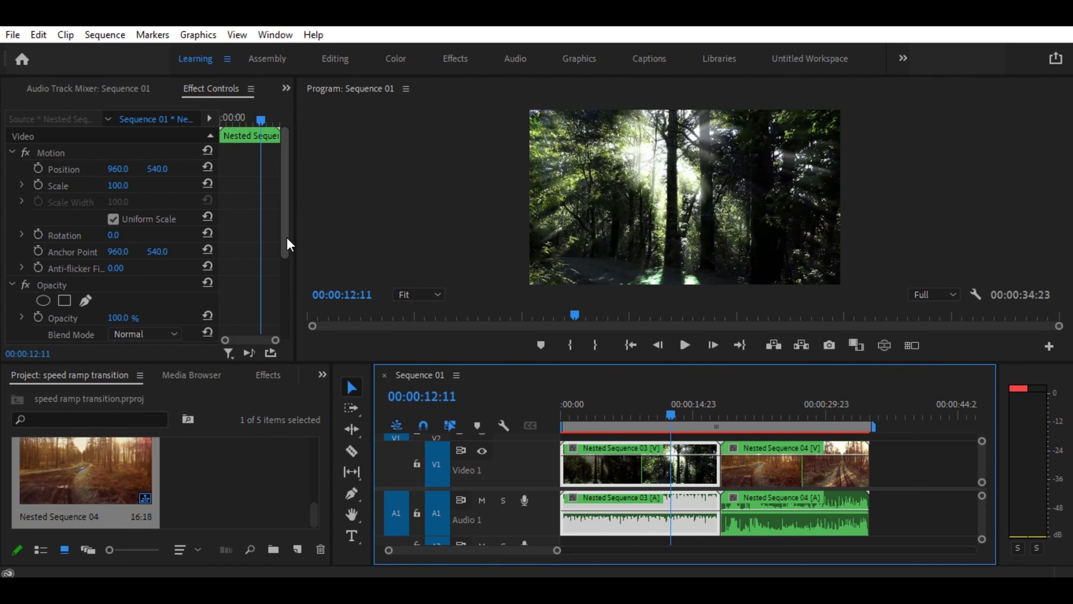
{"action": "left_click_drag", "start_coordinate": [287, 237], "coordinate": [291, 328]}
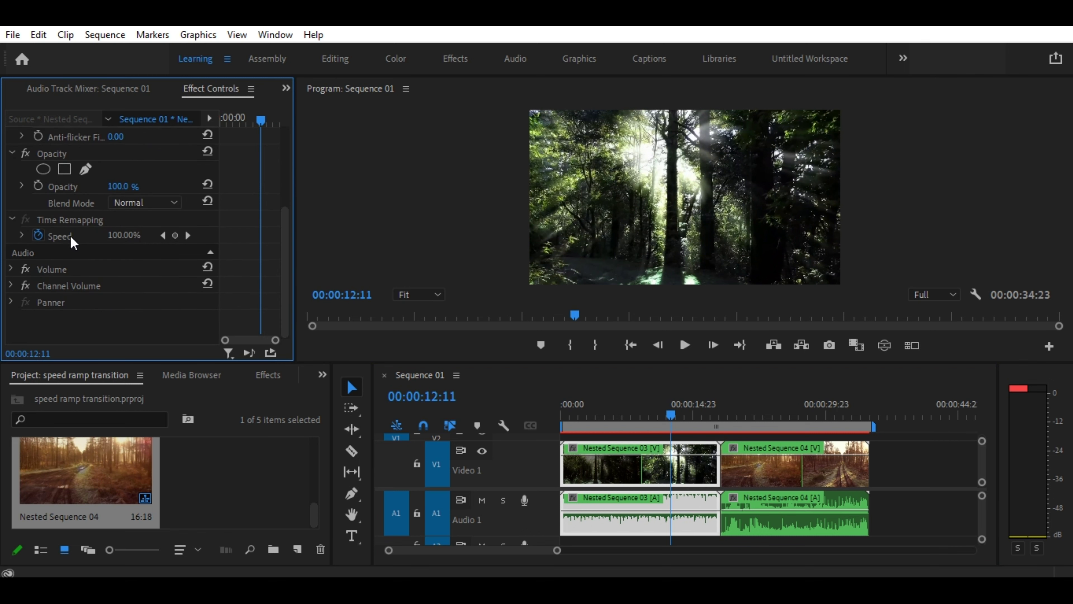
{"action": "left_click", "coordinate": [175, 235]}
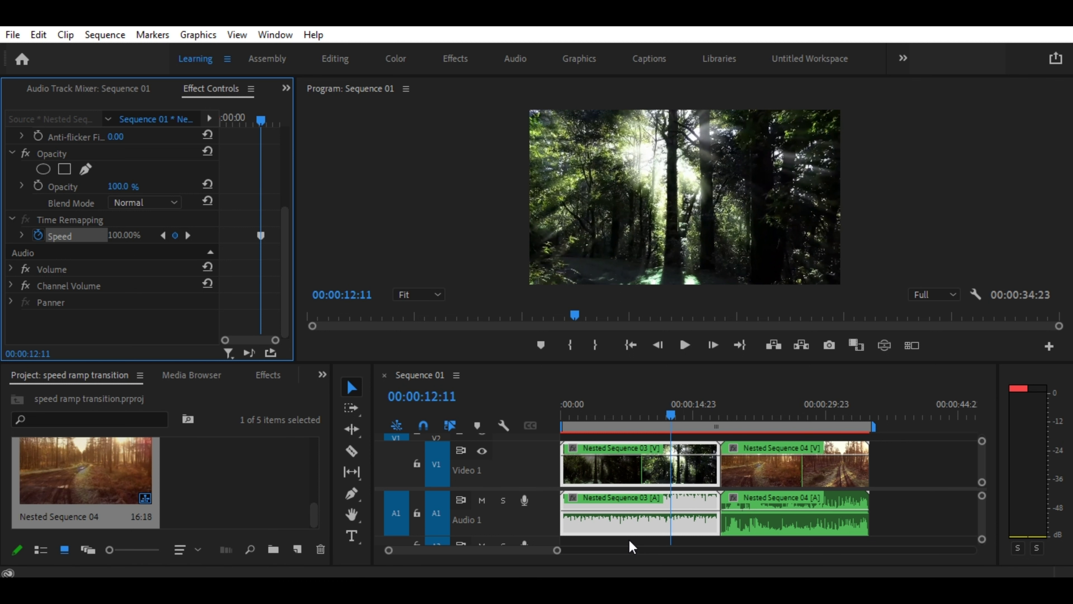
Show Nested Sequence 03's Time Remapping speed band and raise the part after the keyframe to 690%
{"action": "left_click", "coordinate": [574, 448]}
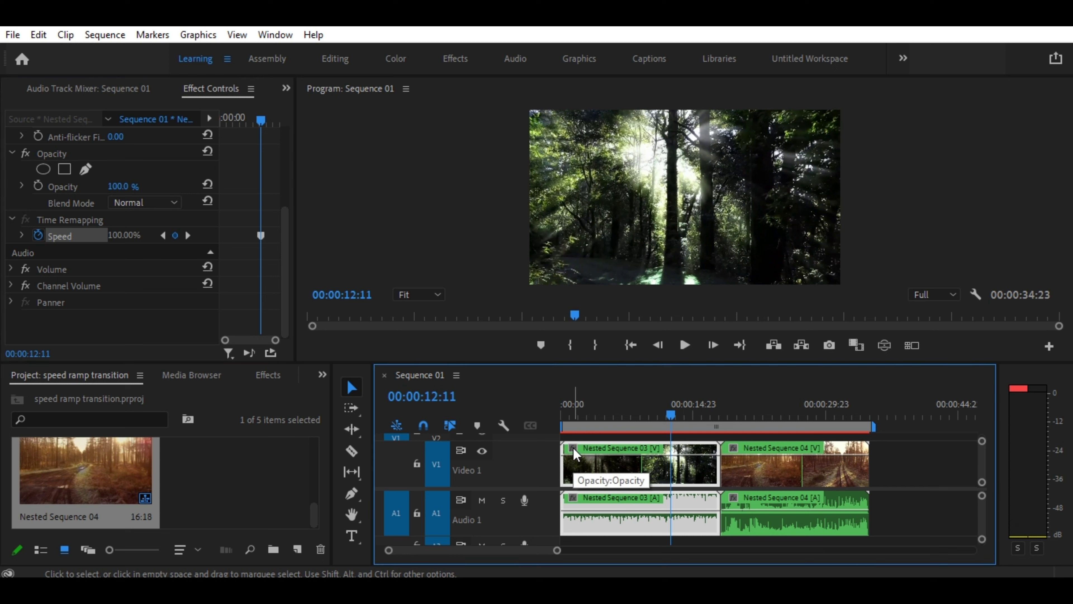
{"action": "right_click", "coordinate": [574, 448]}
{"action": "mouse_move", "coordinate": [609, 497]}
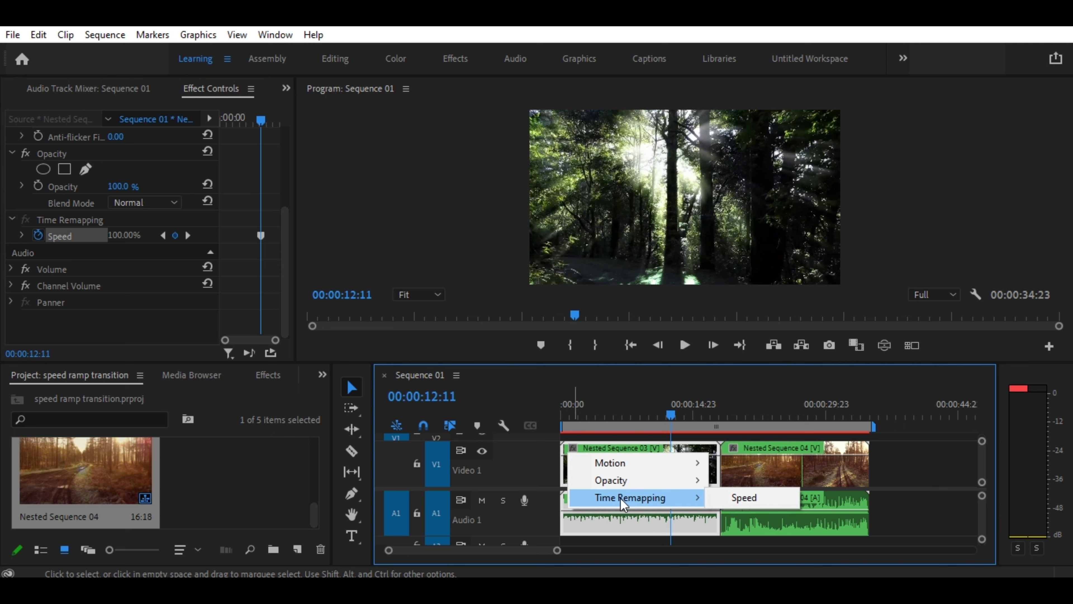
{"action": "left_click", "coordinate": [760, 505]}
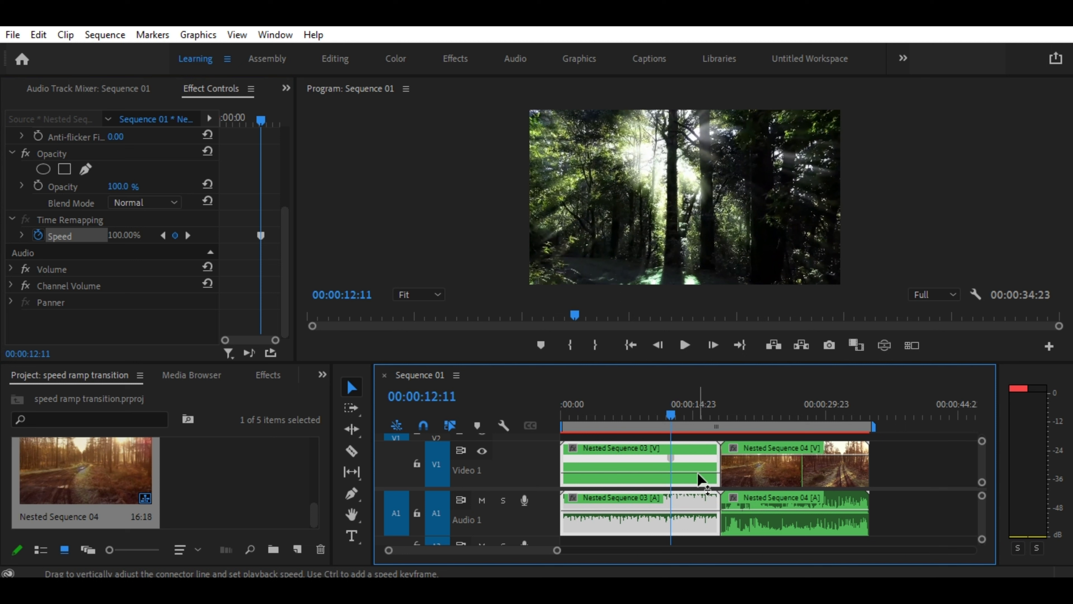
{"action": "left_click_drag", "start_coordinate": [696, 473], "coordinate": [696, 460]}
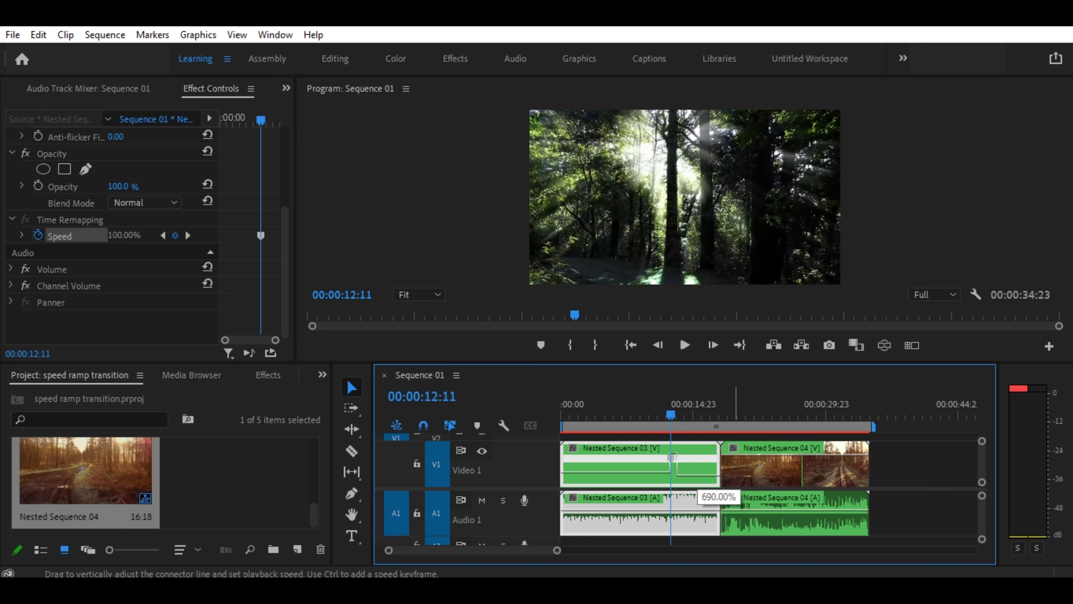
{"action": "left_click_drag", "start_coordinate": [696, 459], "coordinate": [695, 460]}
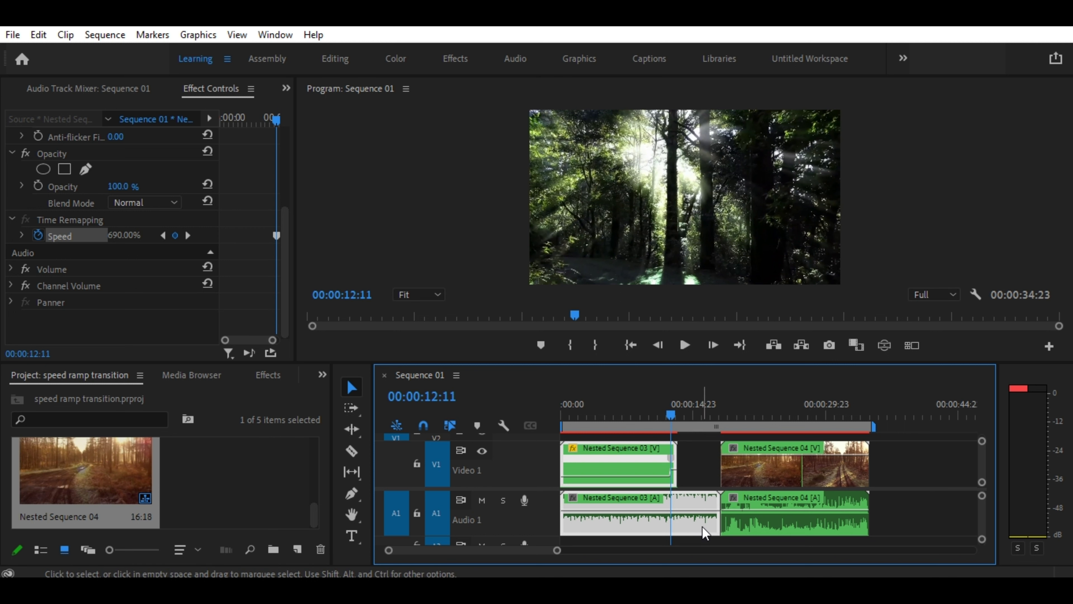
Razor Nested Sequence 03's audio where the video ends and delete the leftover piece
{"action": "key", "text": "c"}
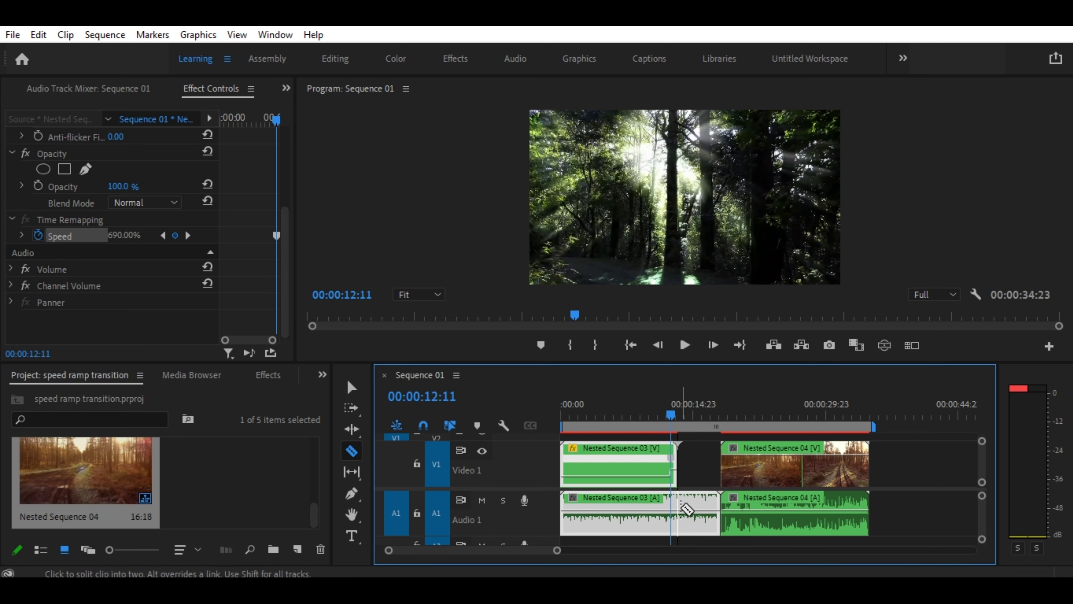
{"action": "left_click", "coordinate": [677, 514]}
{"action": "key", "text": "v"}
{"action": "left_click", "coordinate": [696, 521]}
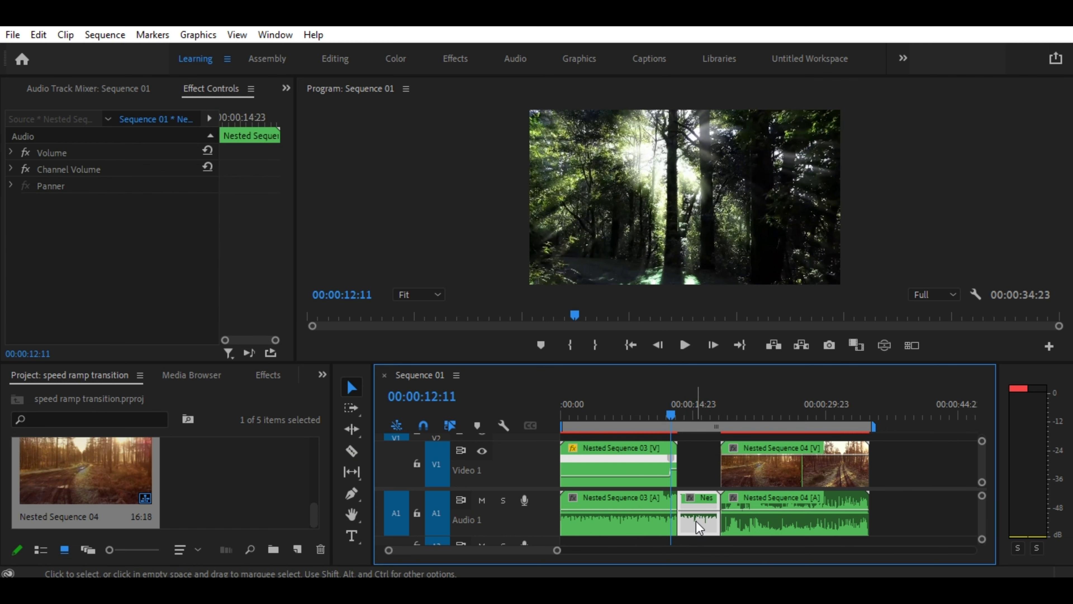
{"action": "key", "text": "Delete"}
Ripple-delete the gap so Nested Sequence 04 follows directly, then return the playhead before the cut
{"action": "right_click", "coordinate": [696, 515]}
{"action": "left_click", "coordinate": [718, 524]}
{"action": "left_click", "coordinate": [676, 427]}
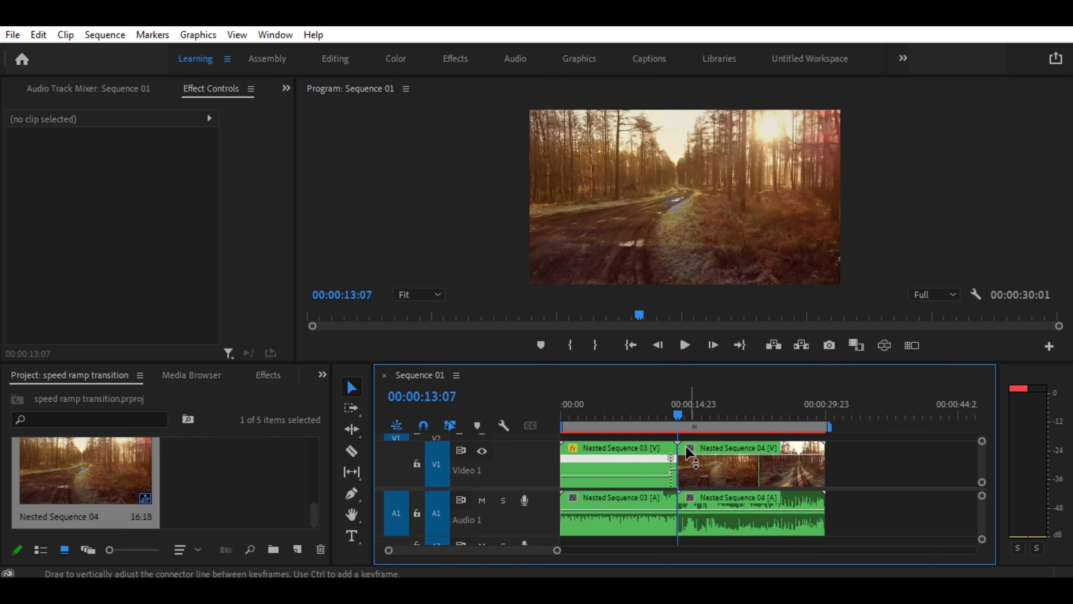
{"action": "left_click_drag", "start_coordinate": [678, 416], "coordinate": [654, 415]}
{"action": "key", "text": "space"}
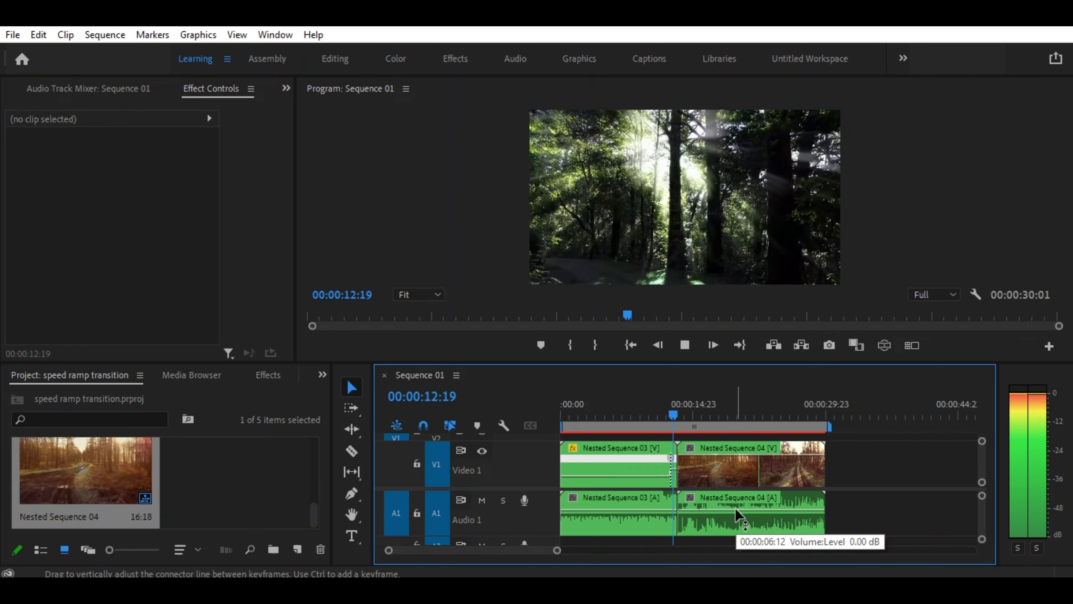
{"action": "key", "text": "space"}
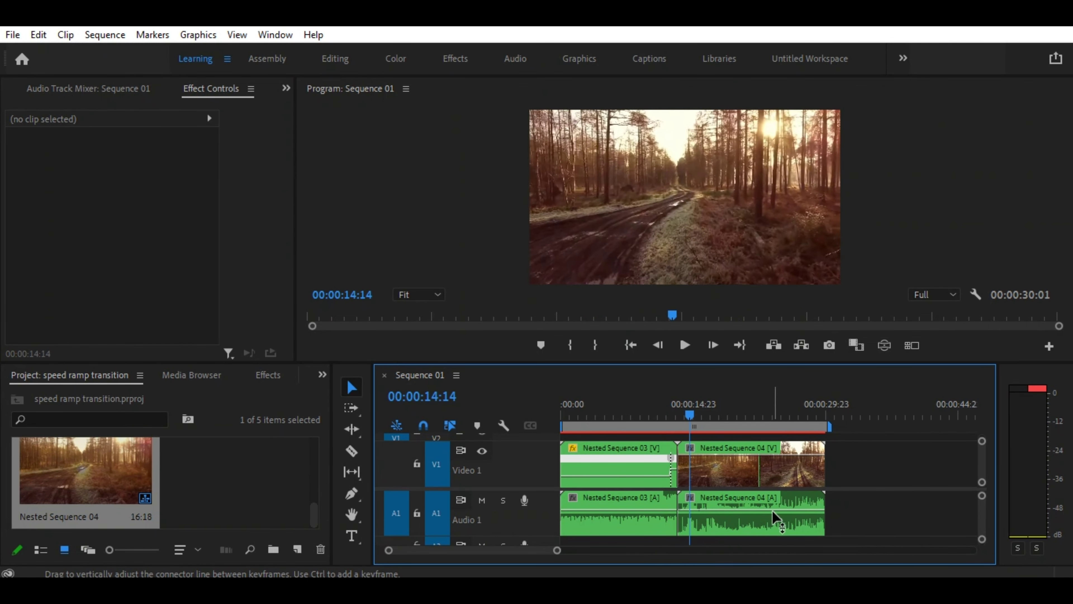
{"action": "key", "text": "="}
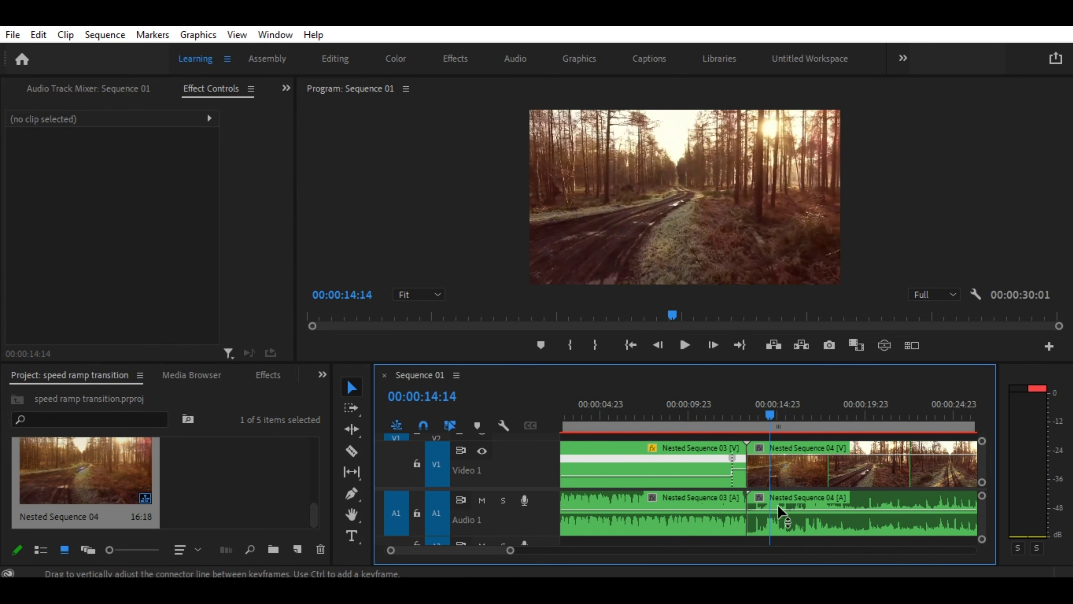
{"action": "left_click_drag", "start_coordinate": [773, 418], "coordinate": [830, 428]}
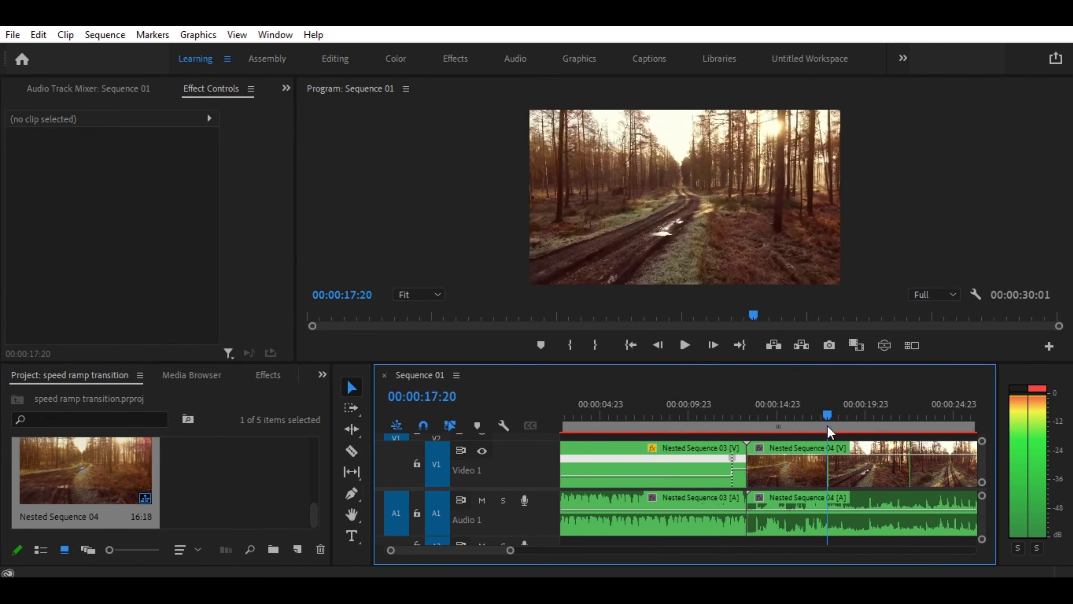
{"action": "left_click_drag", "start_coordinate": [831, 428], "coordinate": [884, 439]}
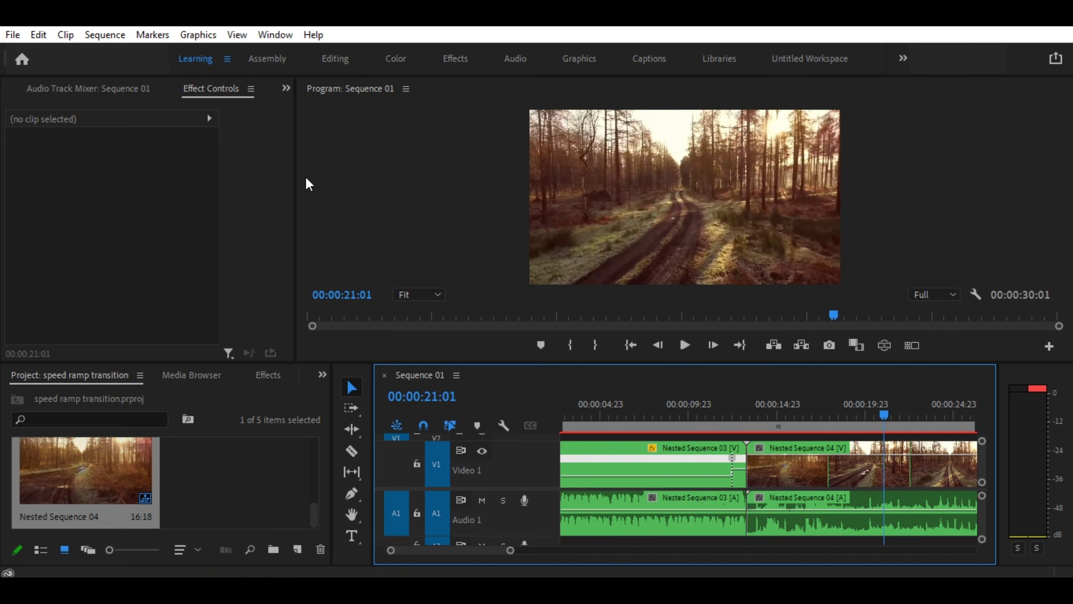
{"action": "left_click", "coordinate": [851, 481]}
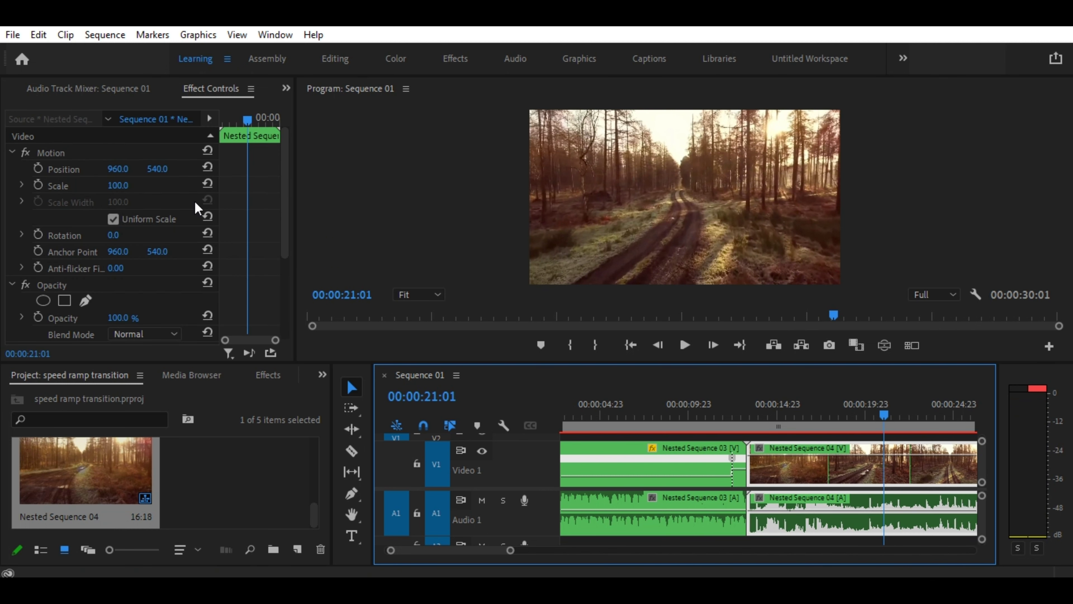
Add a Time Remapping Speed keyframe at 100% to Nested Sequence 04 at 00:00:21:01
{"action": "left_click_drag", "start_coordinate": [285, 169], "coordinate": [282, 294]}
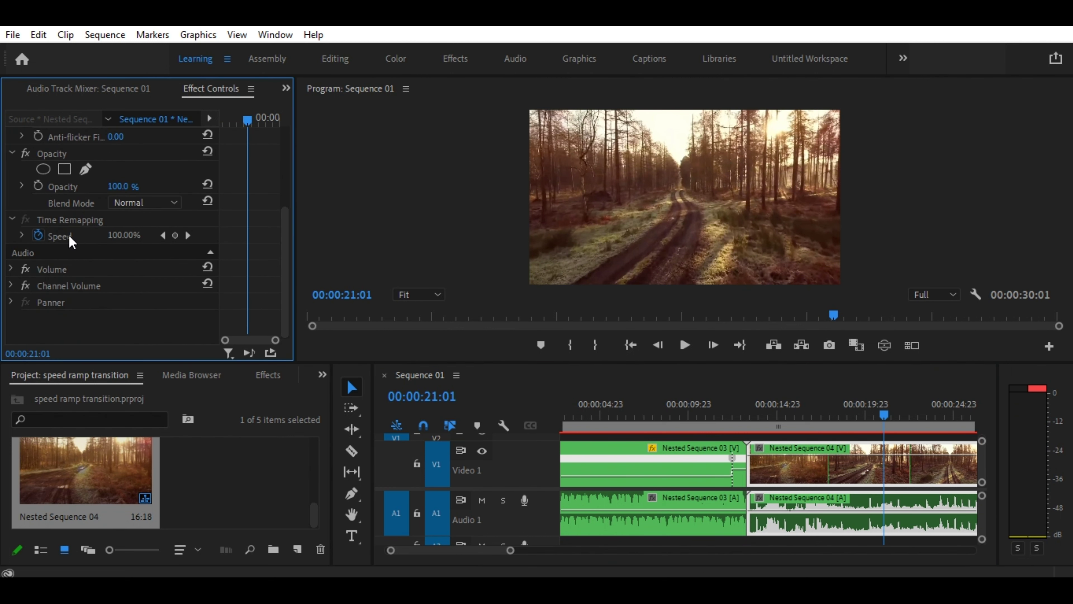
{"action": "left_click", "coordinate": [175, 236]}
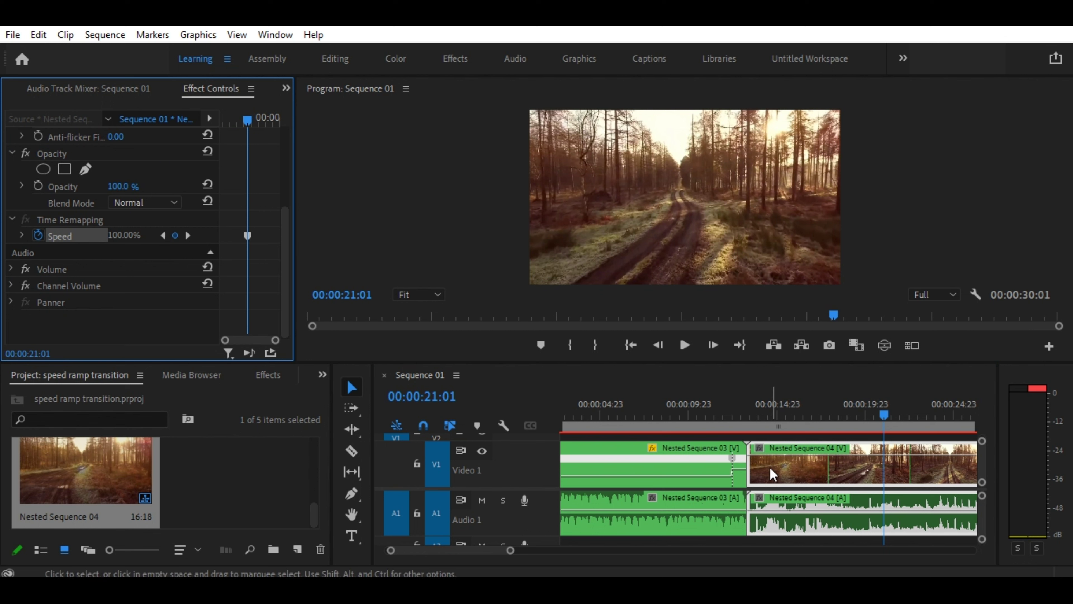
{"action": "left_click", "coordinate": [758, 448]}
Display Nested Sequence 04's speed band and raise its opening section to 688%
{"action": "mouse_move", "coordinate": [794, 498]}
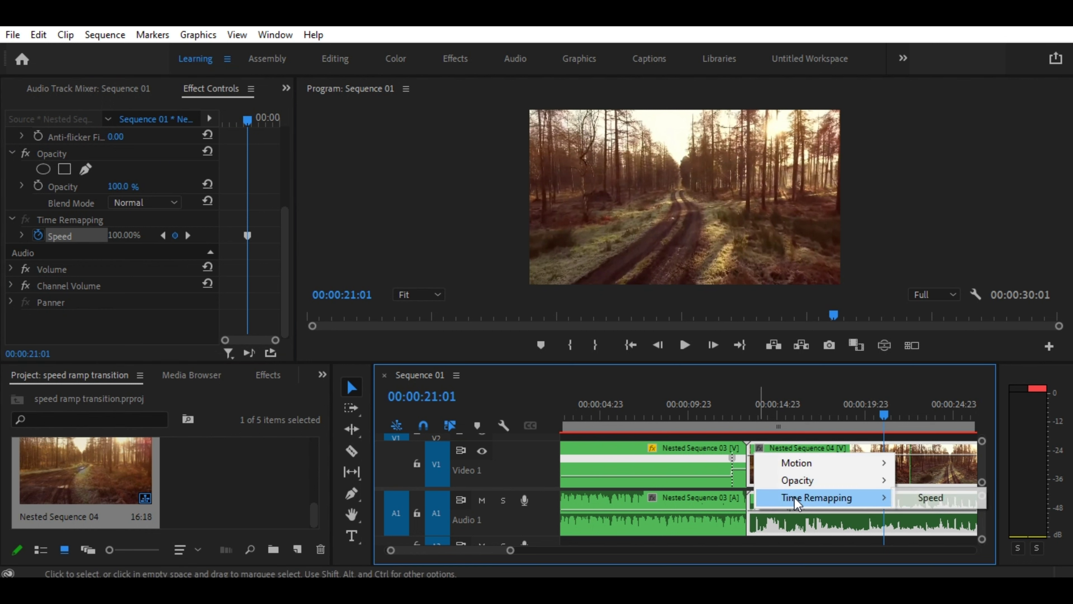
{"action": "left_click", "coordinate": [942, 499]}
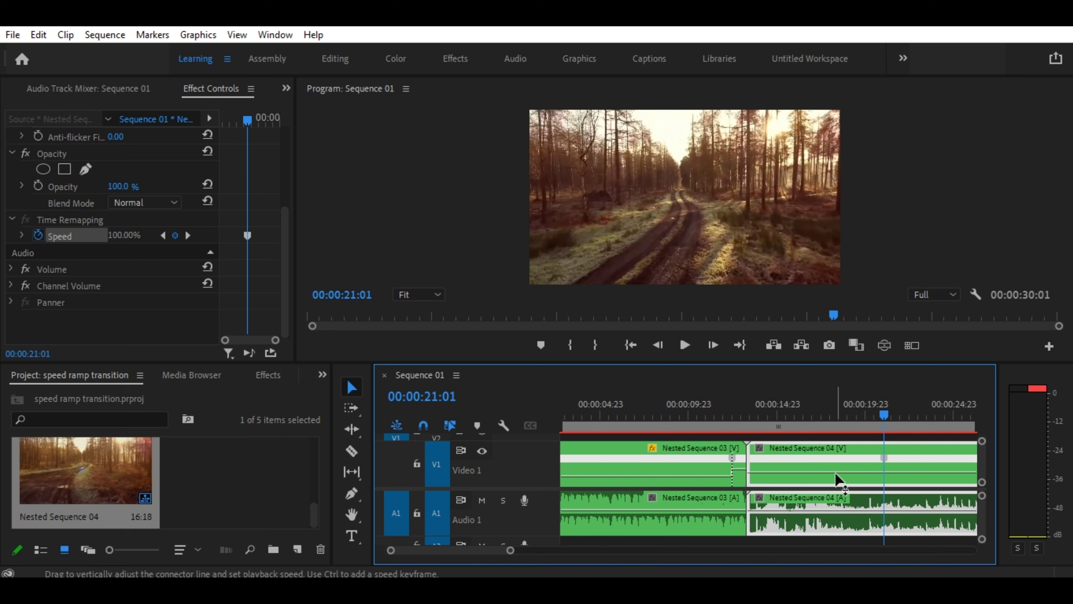
{"action": "left_click_drag", "start_coordinate": [815, 478], "coordinate": [816, 462]}
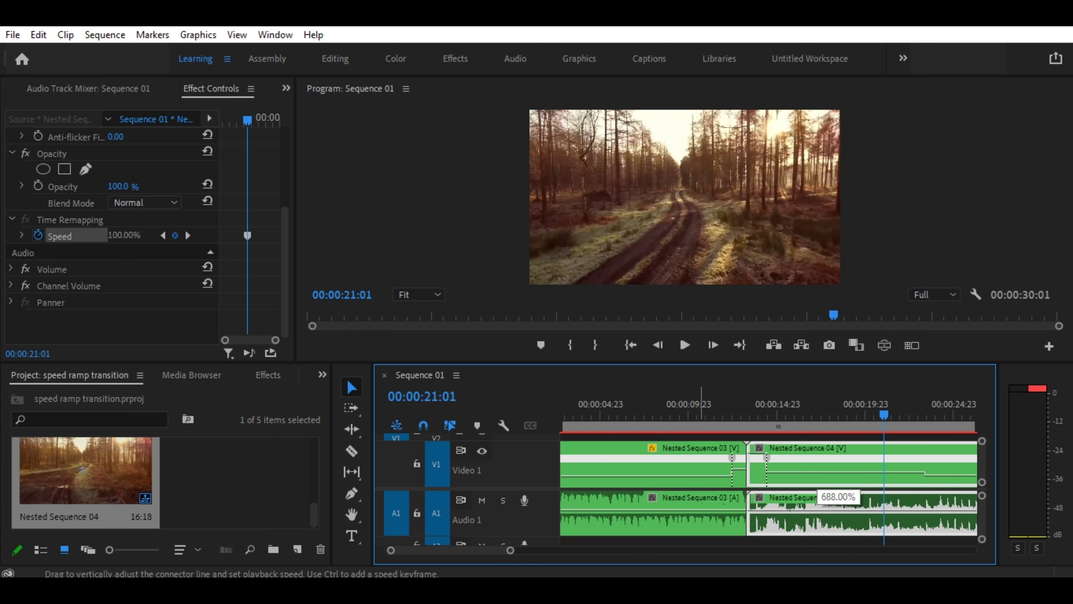
{"action": "left_click_drag", "start_coordinate": [815, 461], "coordinate": [816, 458]}
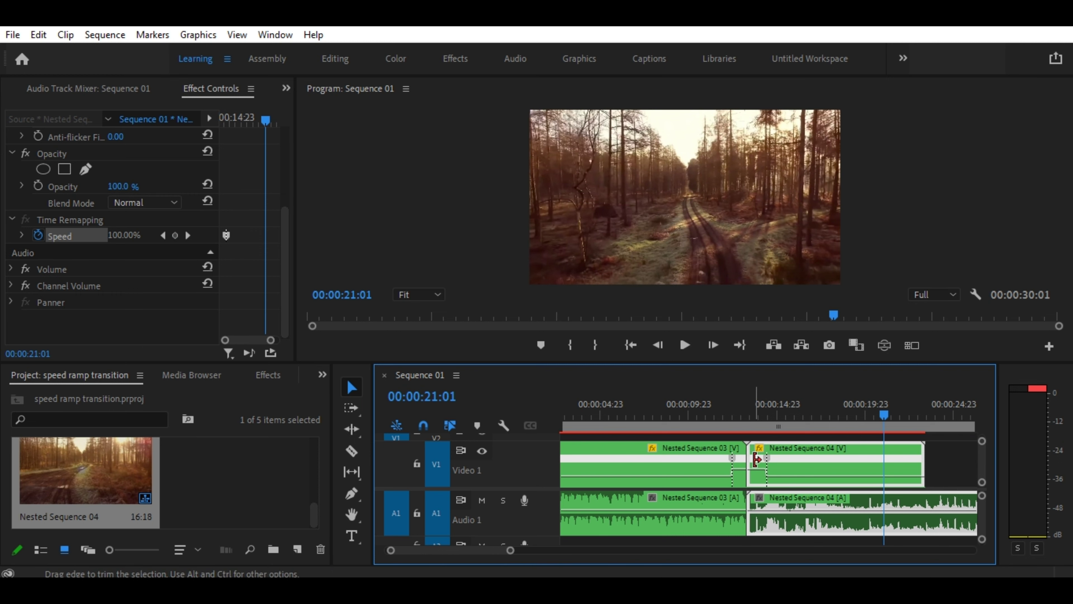
Play back the cut between the sped-up nested clips several times to check the speed change
{"action": "left_click", "coordinate": [721, 408]}
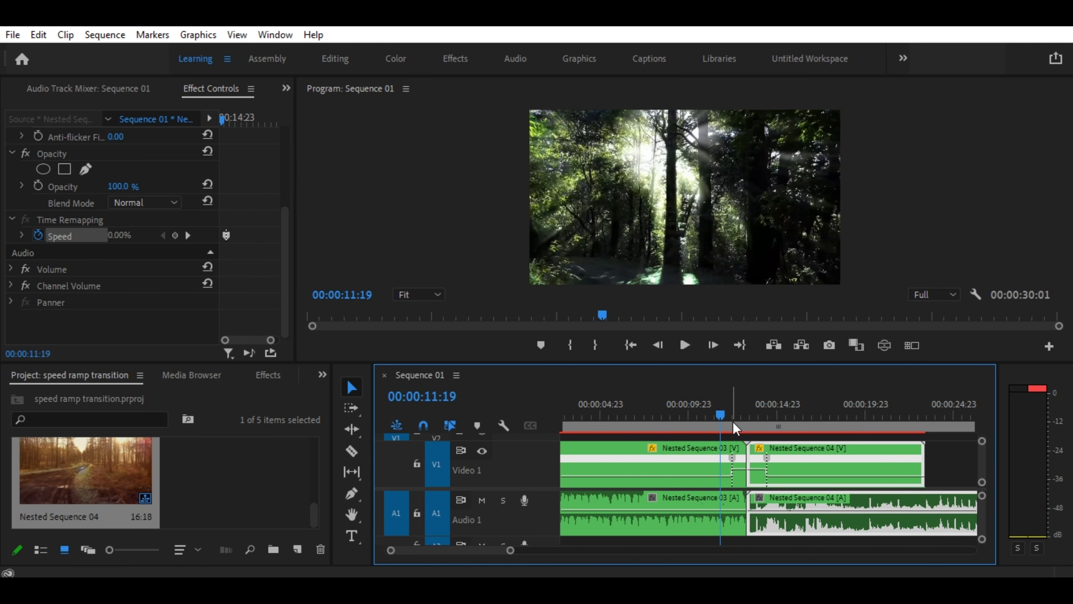
{"action": "key", "text": "space"}
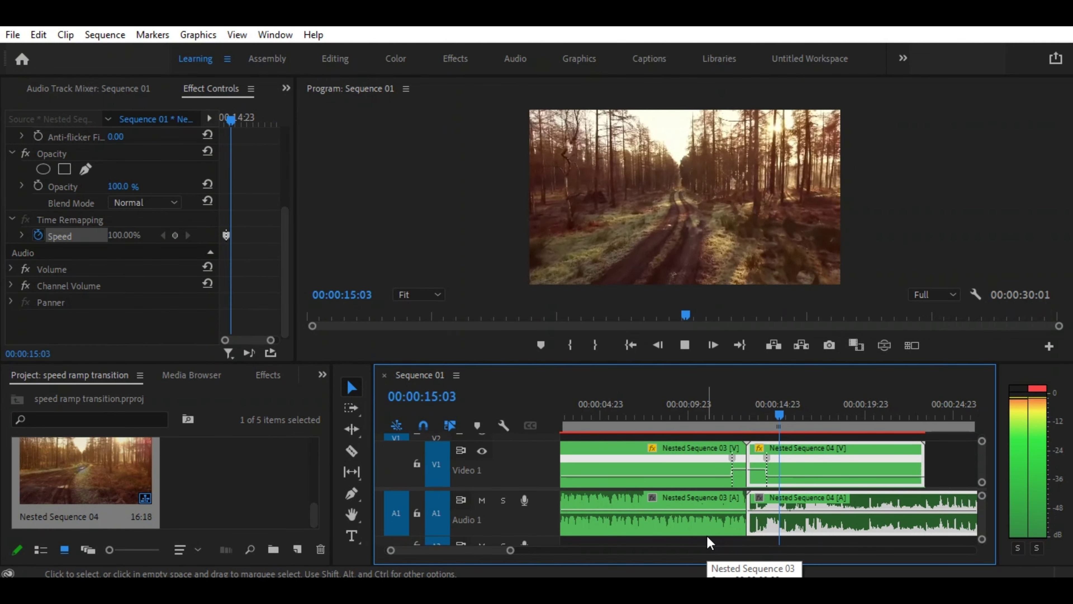
{"action": "key", "text": "space"}
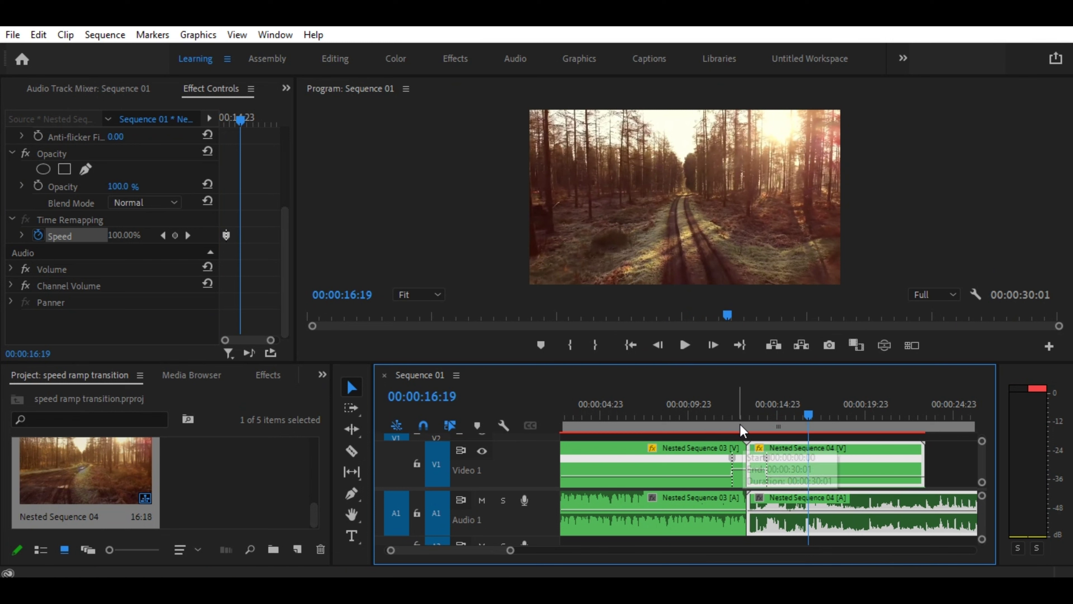
{"action": "left_click", "coordinate": [732, 412]}
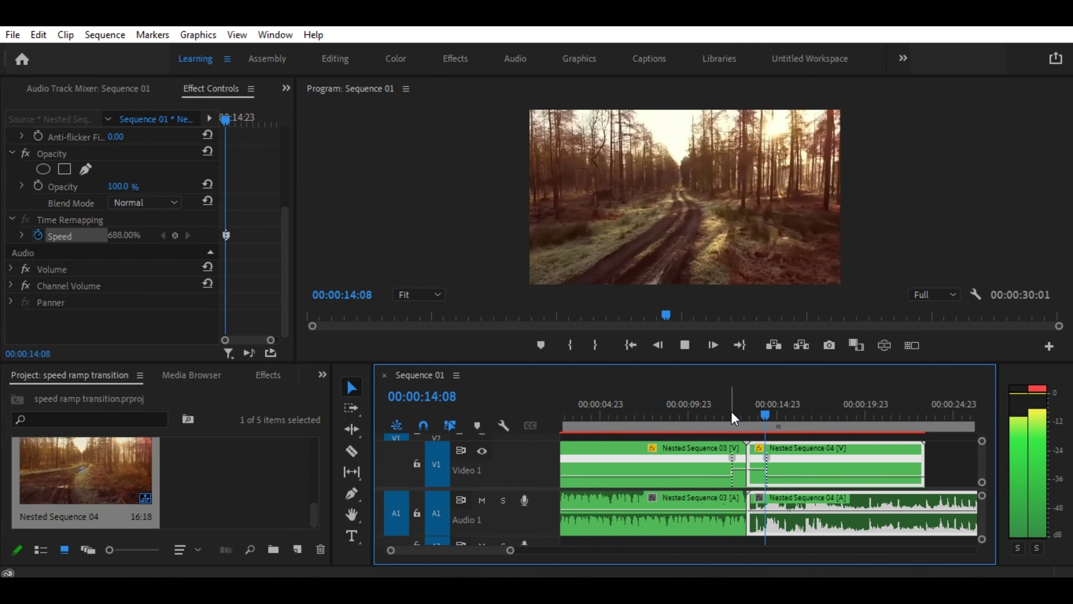
{"action": "left_click", "coordinate": [734, 413]}
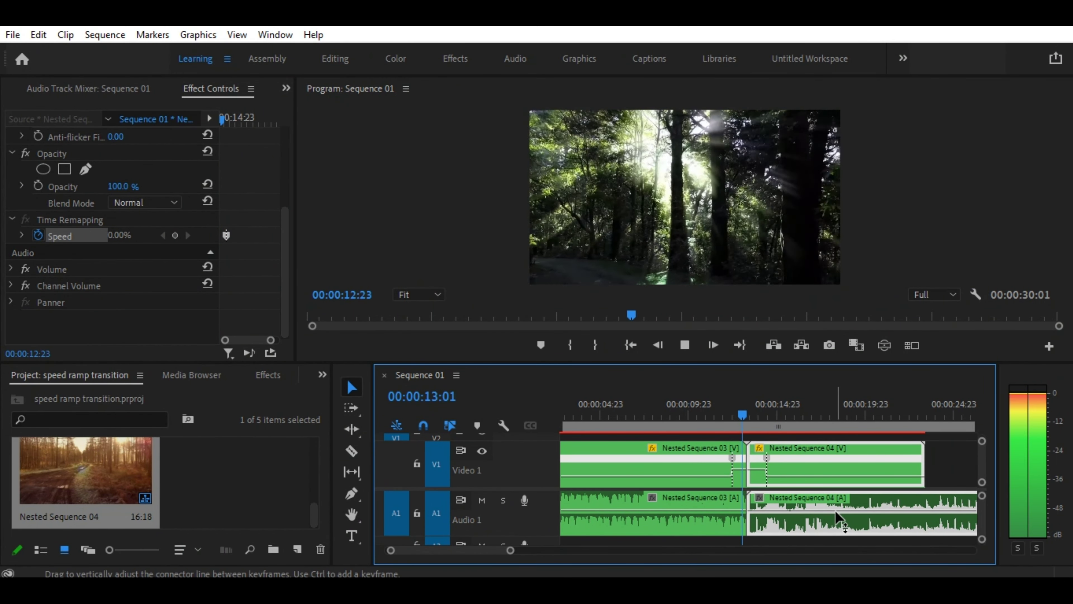
{"action": "key", "text": "space"}
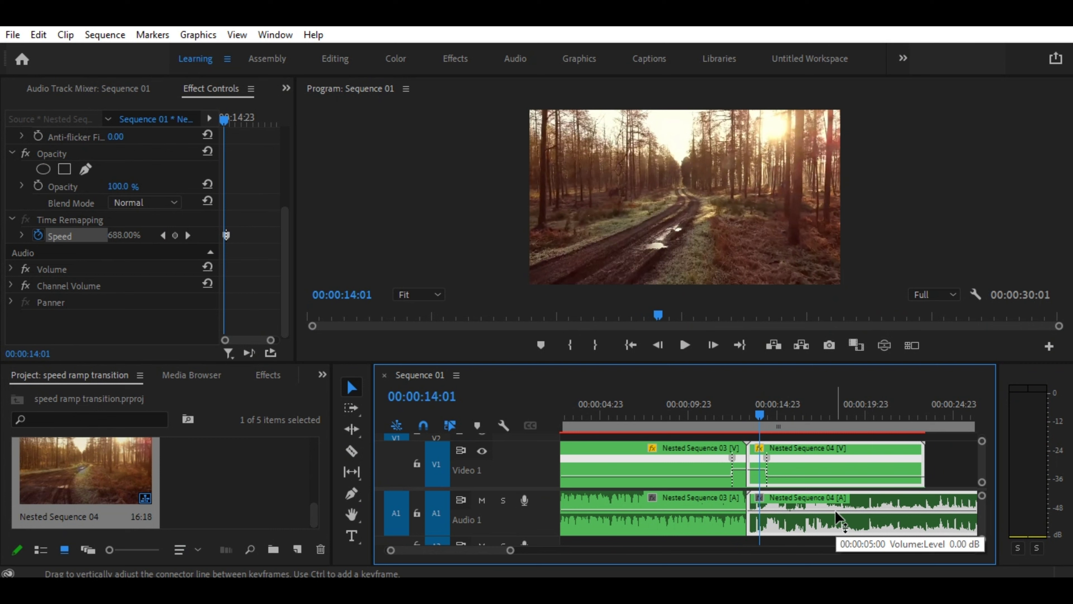
{"action": "key", "text": "space"}
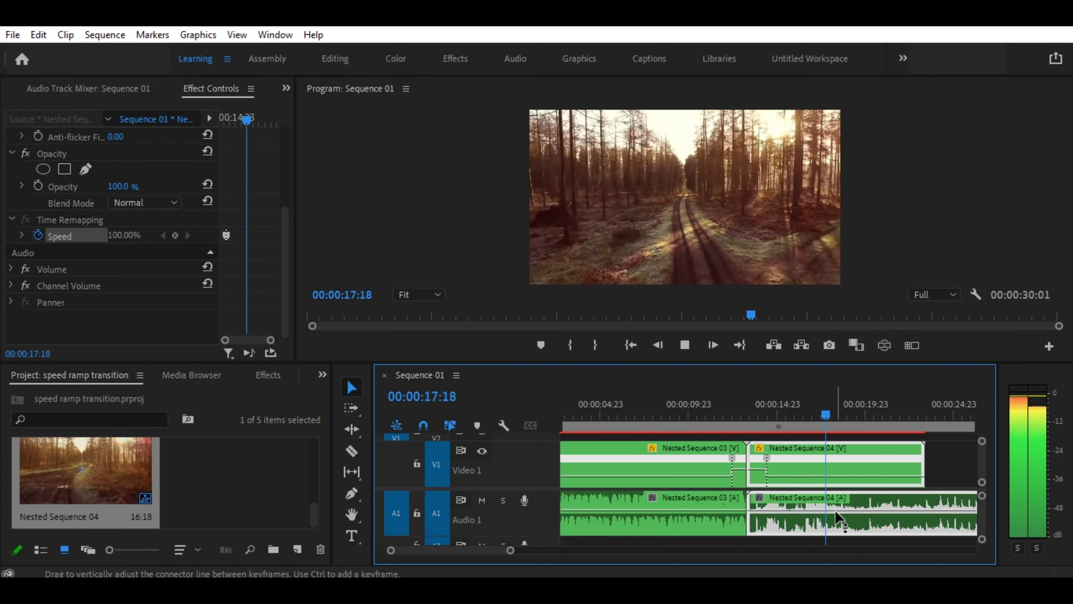
{"action": "key", "text": "space"}
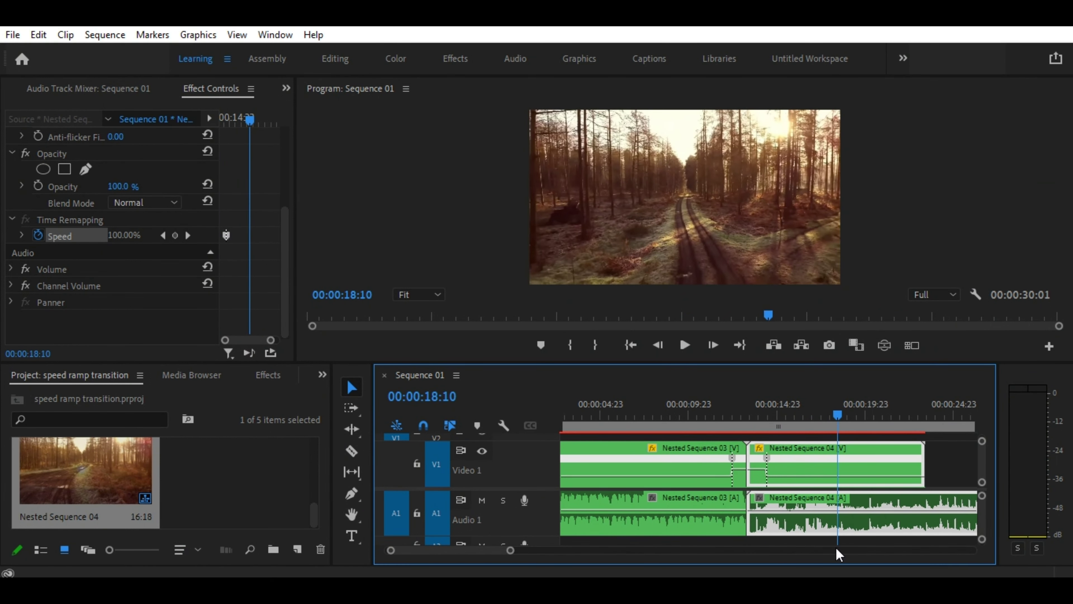
Place the playhead on the speed keyframe near 00:00:12:10 and zoom the timeline in
{"action": "left_click", "coordinate": [733, 416]}
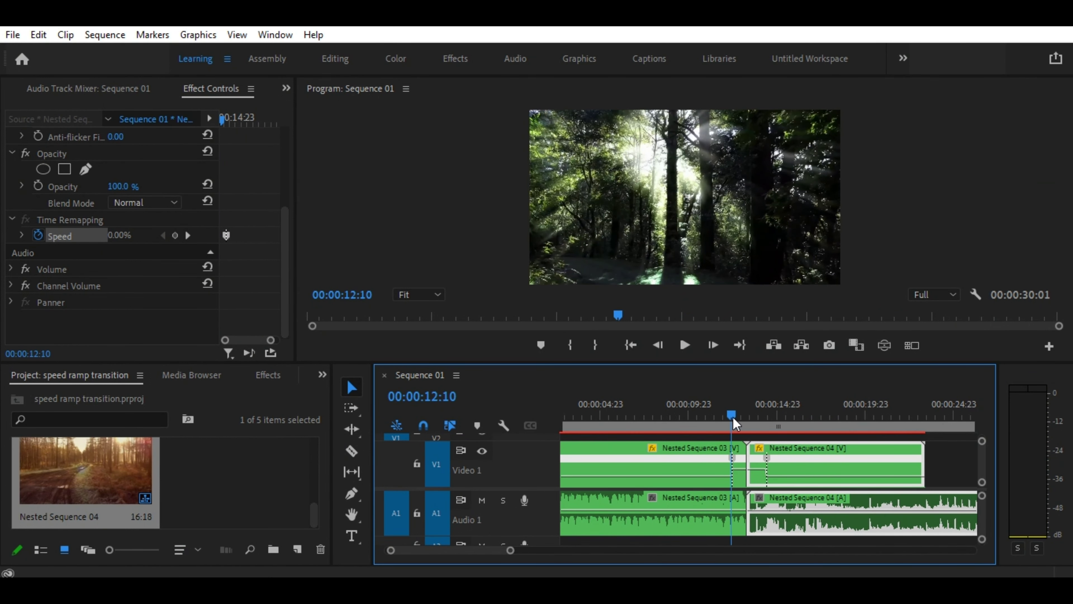
{"action": "key", "text": "equal"}
{"action": "key", "text": "equal"}
{"action": "key", "text": "equal"}
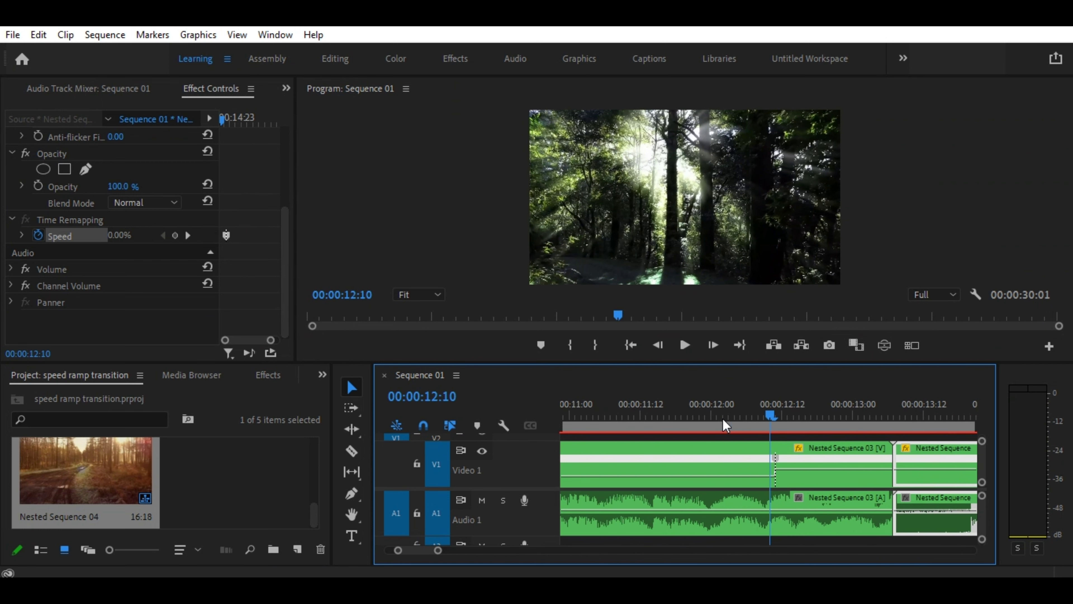
{"action": "key", "text": "equal"}
{"action": "key", "text": "equal"}
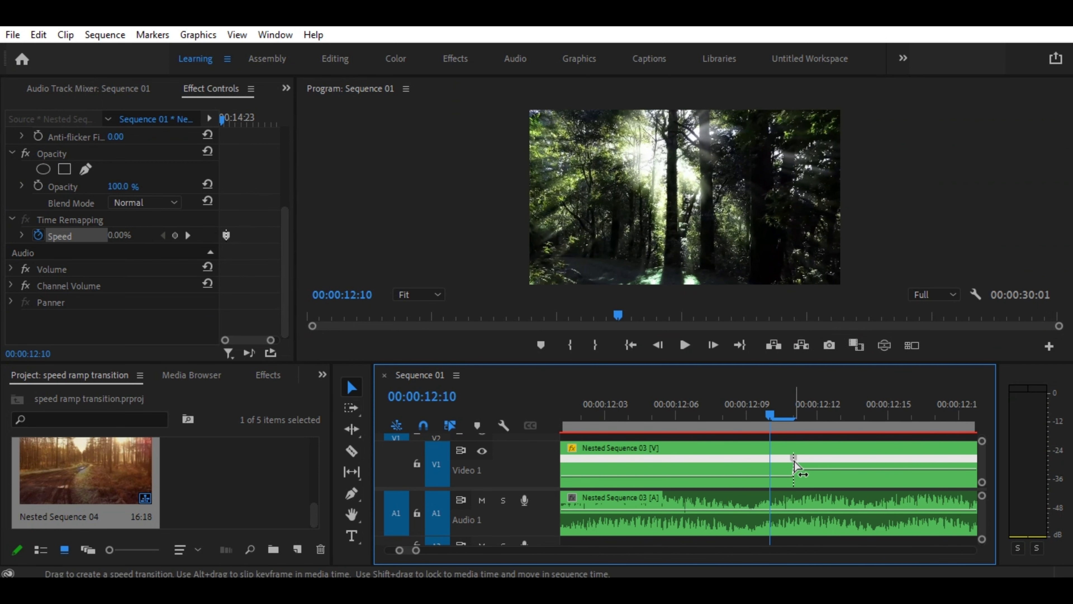
Split Nested Sequence 03's speed keyframe into a gradual ramp to about 00:00:12:13 and enlarge the video tracks
{"action": "left_click_drag", "start_coordinate": [797, 465], "coordinate": [883, 459]}
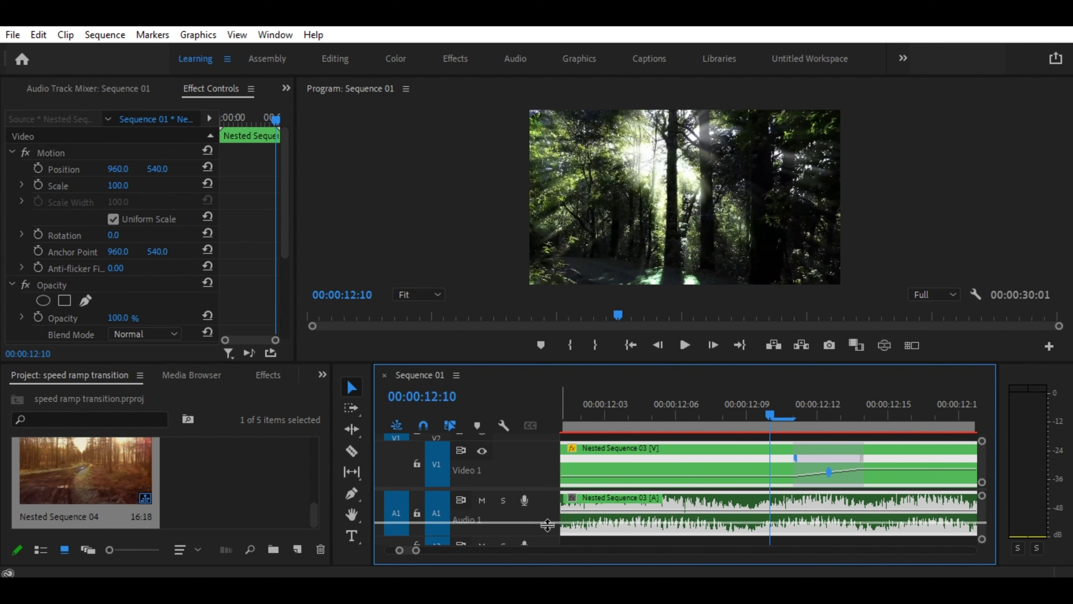
{"action": "left_click_drag", "start_coordinate": [544, 490], "coordinate": [548, 530]}
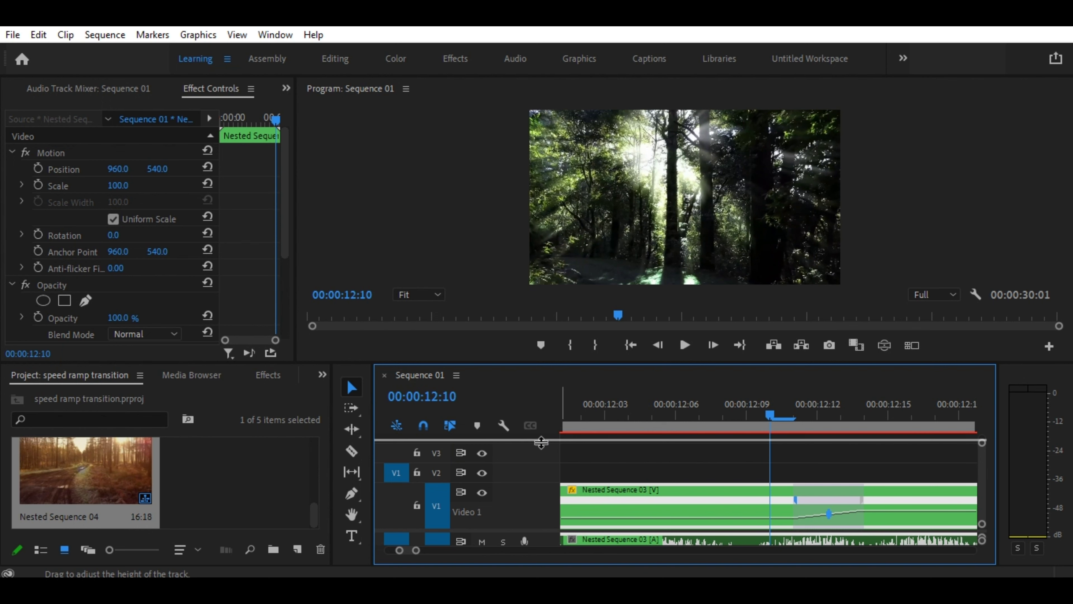
Heighten the V1 track to show Nested Sequence 03's eased ramp, then scroll to Nested Sequence 04's keyframe
{"action": "left_click_drag", "start_coordinate": [549, 487], "coordinate": [549, 443]}
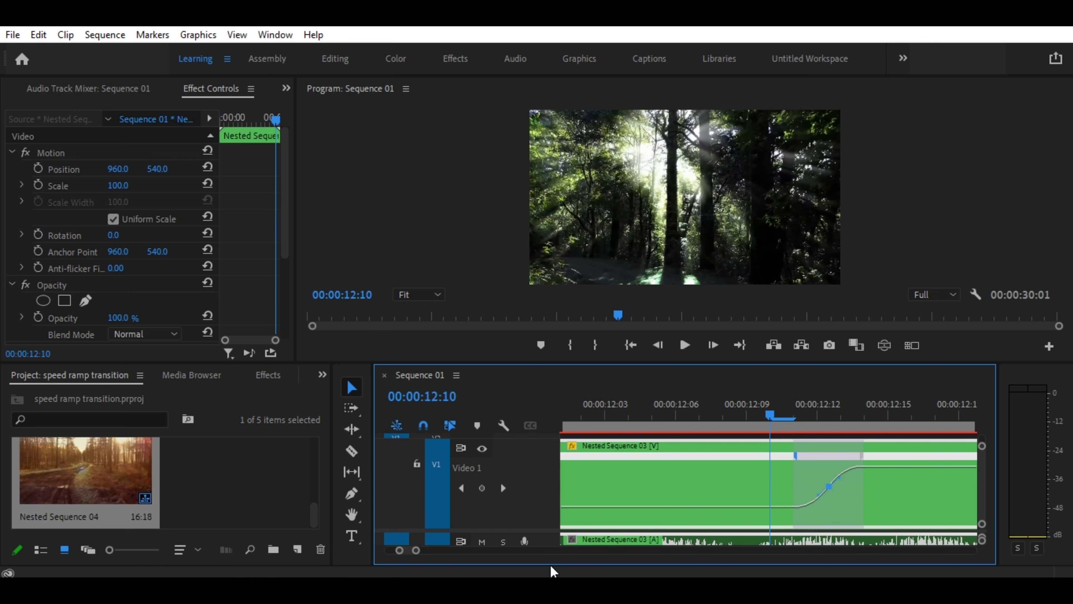
{"action": "scroll", "coordinate": [772, 469], "scroll_direction": "down", "scroll_amount": 2}
{"action": "scroll", "coordinate": [772, 469], "scroll_direction": "down", "scroll_amount": 2}
{"action": "scroll", "coordinate": [773, 472], "scroll_direction": "down", "scroll_amount": 2}
{"action": "scroll", "coordinate": [773, 472], "scroll_direction": "down", "scroll_amount": 2}
{"action": "scroll", "coordinate": [774, 471], "scroll_direction": "down", "scroll_amount": 2}
{"action": "scroll", "coordinate": [774, 472], "scroll_direction": "down", "scroll_amount": 2}
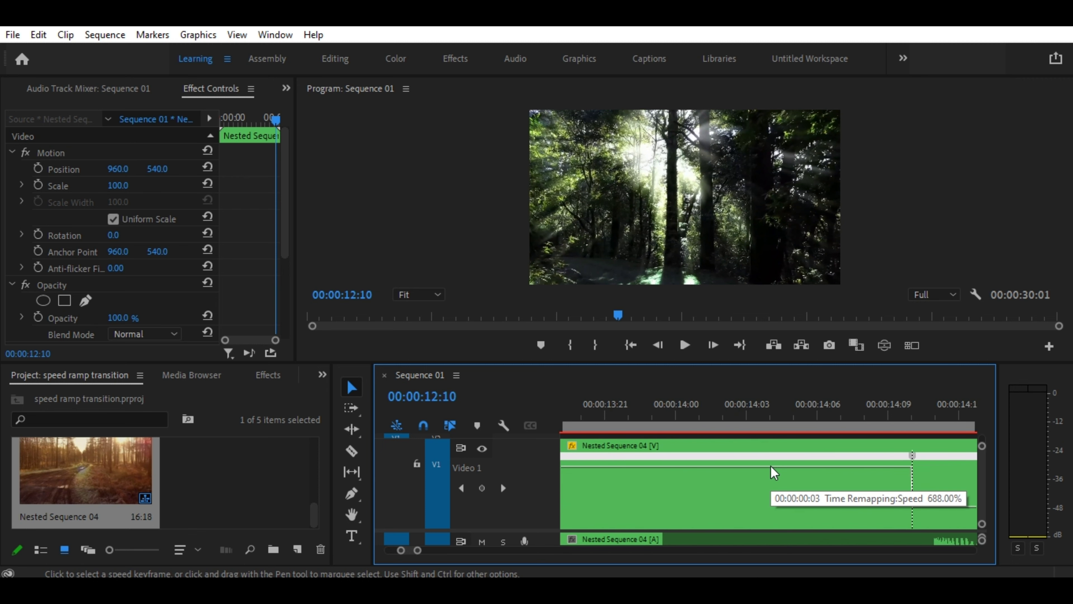
Split Nested Sequence 04's speed keyframe at 14:10 into an eased bezier ramp and preview it
{"action": "left_click", "coordinate": [771, 414]}
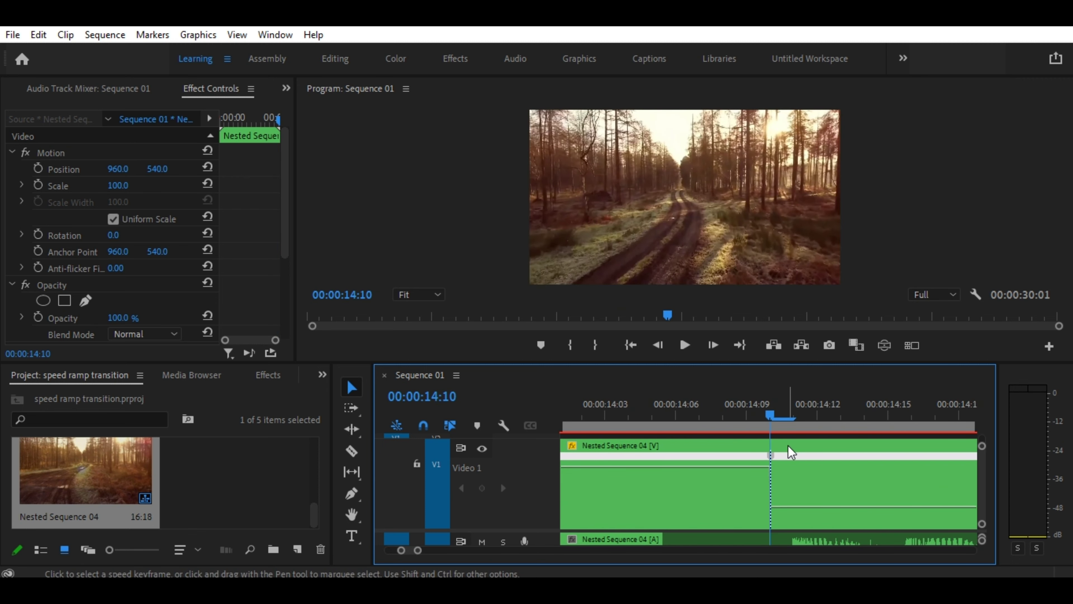
{"action": "left_click_drag", "start_coordinate": [772, 455], "coordinate": [903, 470]}
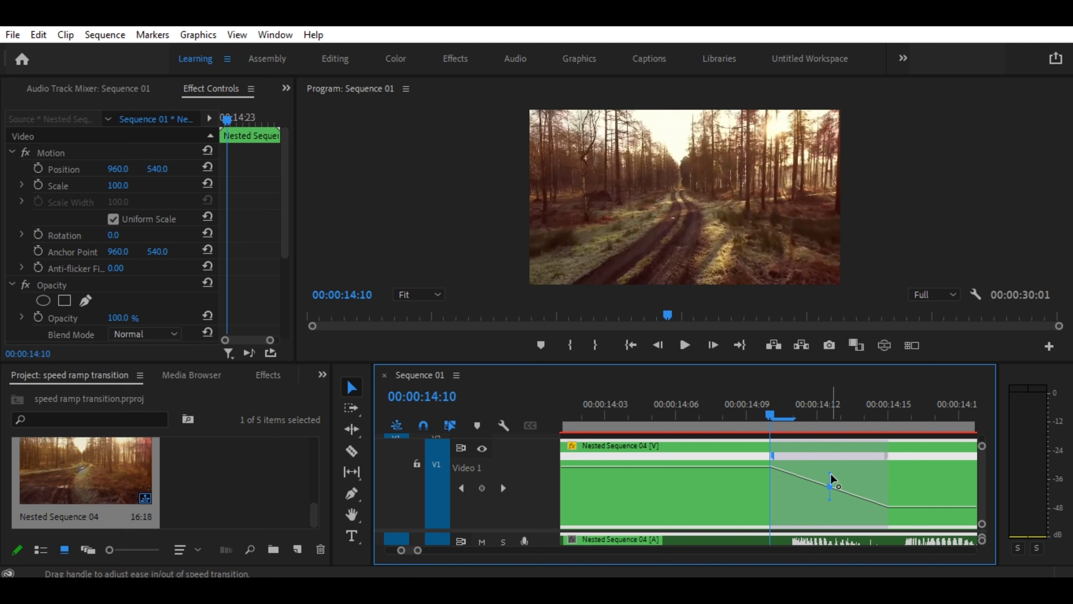
{"action": "left_click_drag", "start_coordinate": [794, 486], "coordinate": [761, 515]}
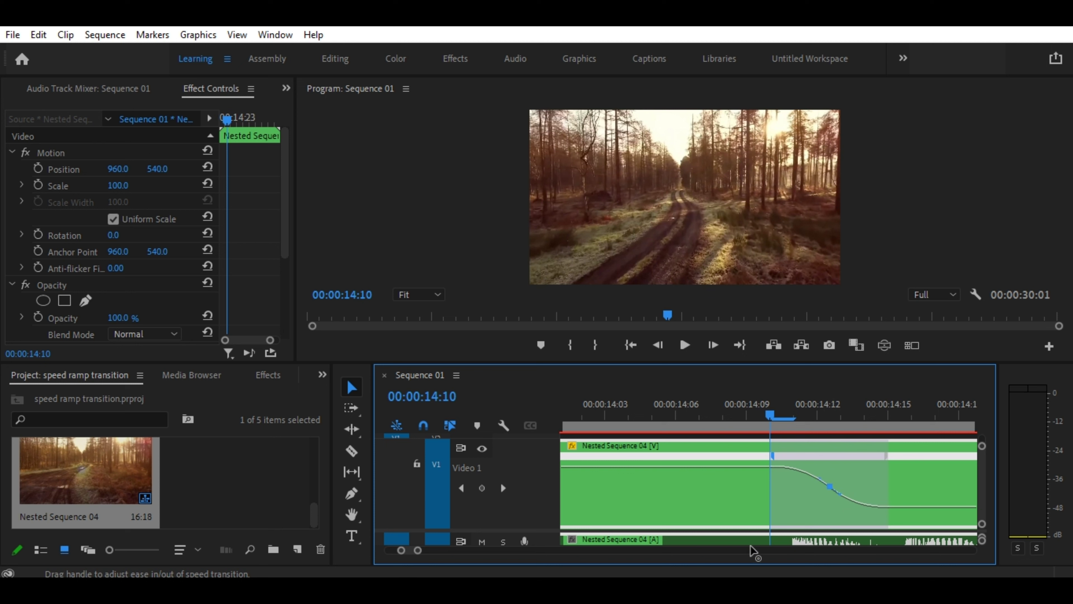
{"action": "left_click", "coordinate": [710, 419]}
{"action": "key", "text": "space"}
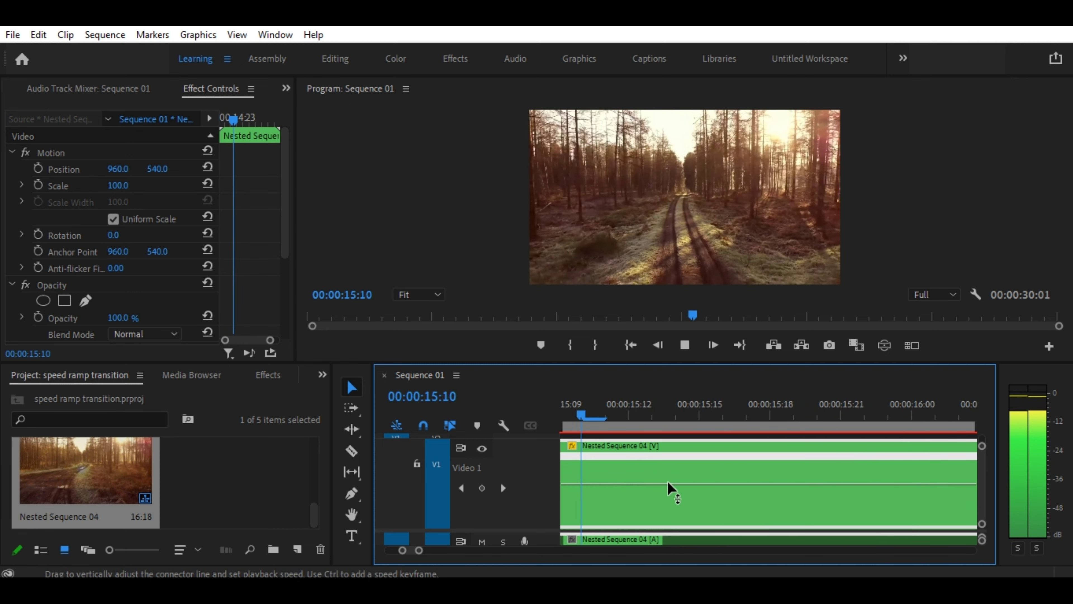
Zoom out to the full 00:00:30:01 Sequence 01 and play the ramped cut from the first clip
{"action": "key", "text": "space"}
{"action": "key", "text": "minus"}
{"action": "key", "text": "minus"}
{"action": "key", "text": "minus"}
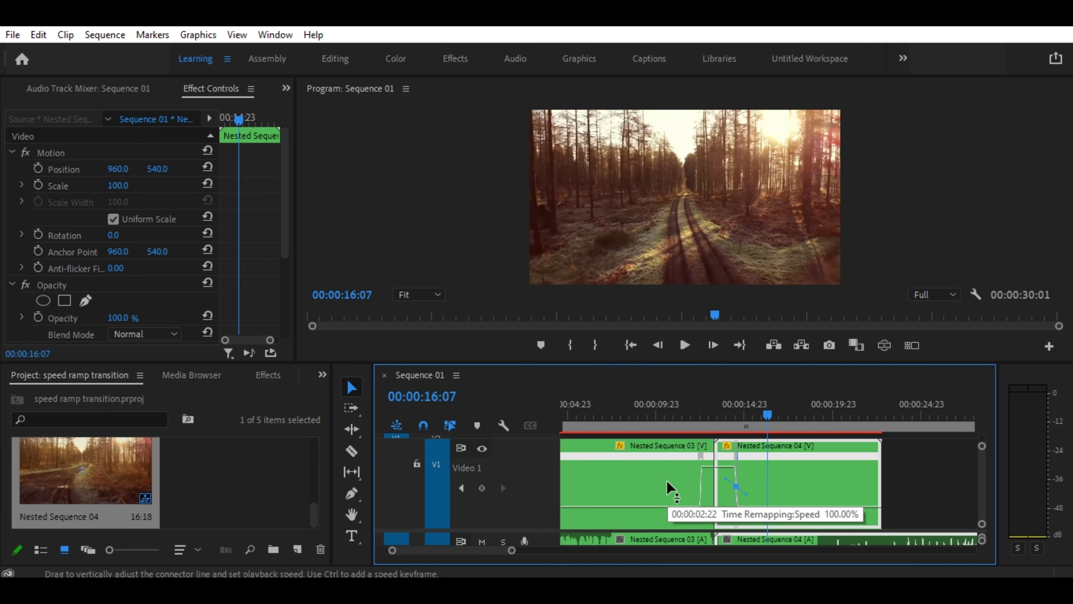
{"action": "key", "text": "minus"}
{"action": "key", "text": "minus"}
{"action": "left_click", "coordinate": [593, 417]}
{"action": "key", "text": "space"}
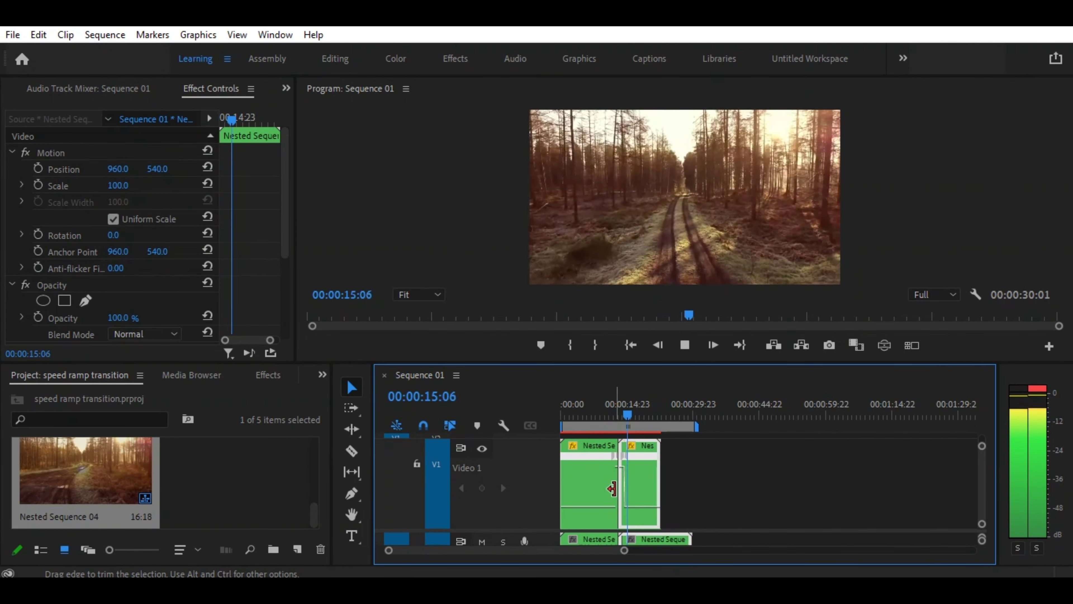
{"action": "key", "text": "space"}
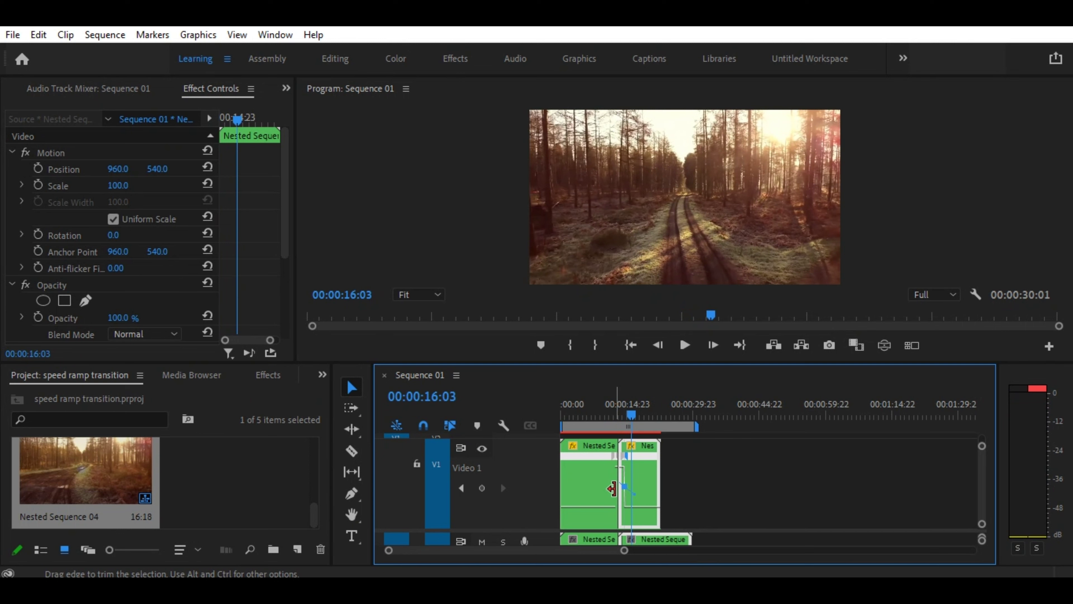